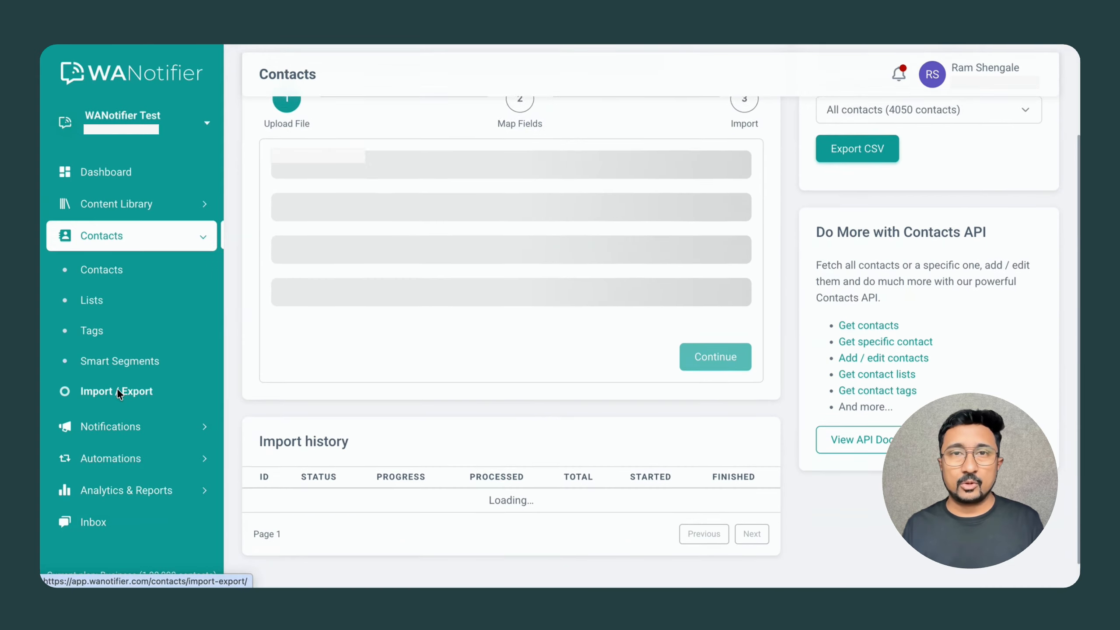
Look over the CSV contact import steps, the export section and the Contacts API section.
{"action": "scroll", "coordinate": [407, 389], "scroll_direction": "up", "scroll_amount": 3}
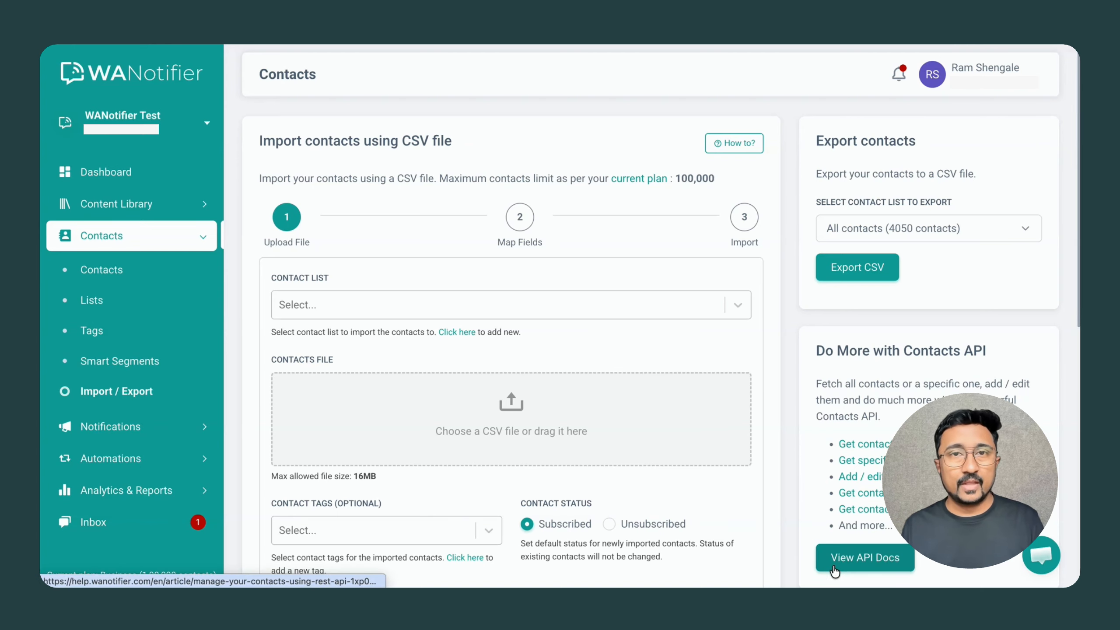
{"action": "scroll", "coordinate": [703, 465], "scroll_direction": "down", "scroll_amount": 1}
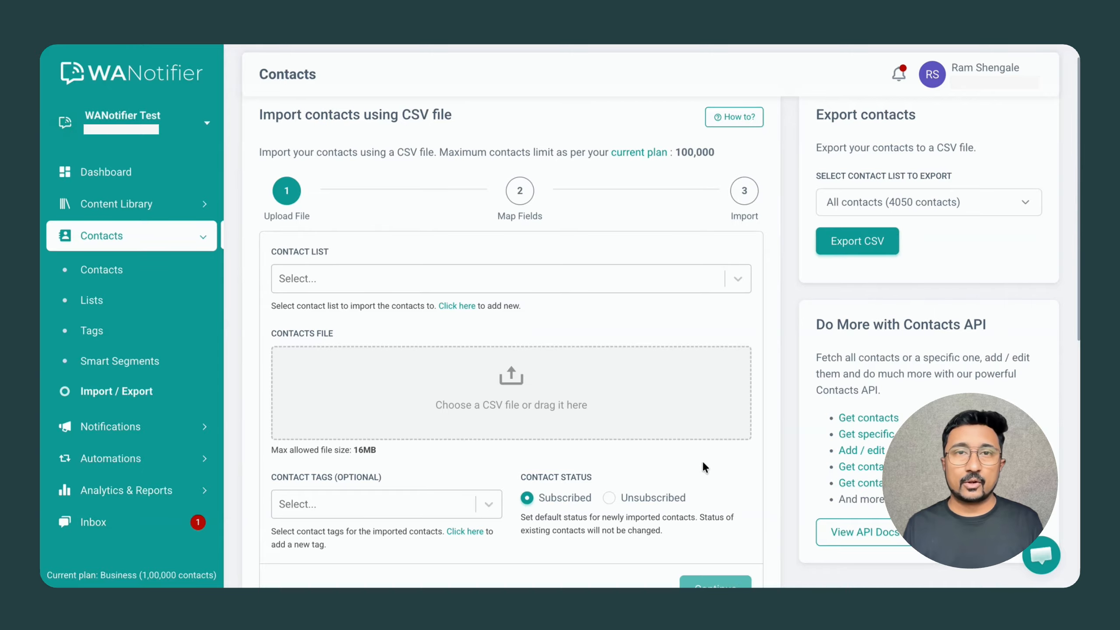
{"action": "scroll", "coordinate": [704, 463], "scroll_direction": "up", "scroll_amount": 1}
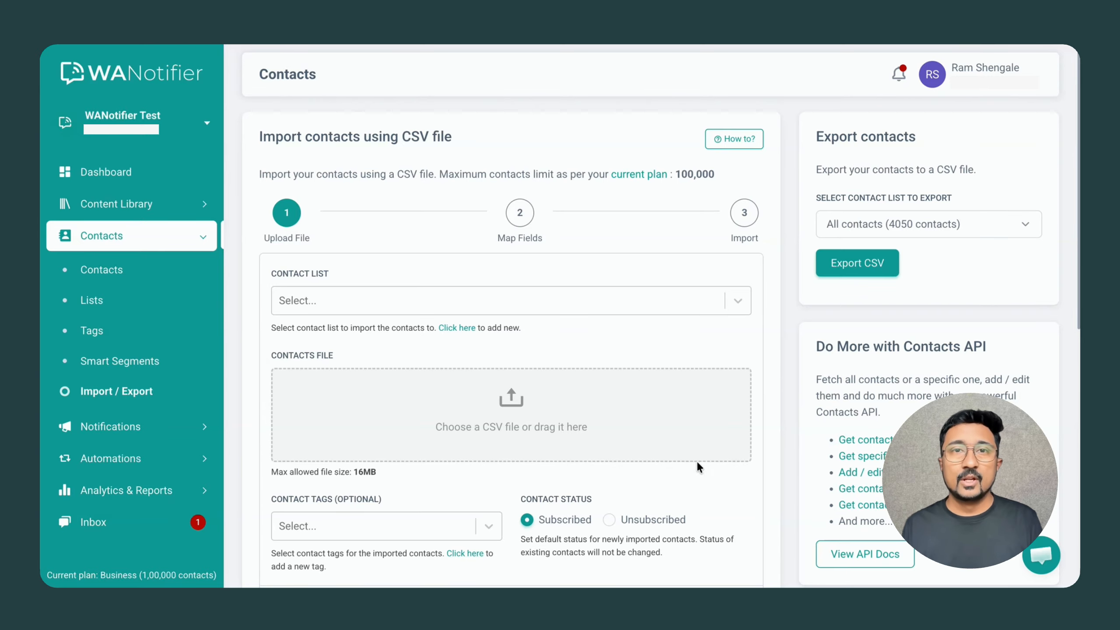
Open a new contact form from the contacts list, examine its contact list, tag and custom attribute choices, and close it without adding a contact.
{"action": "left_click", "coordinate": [102, 269]}
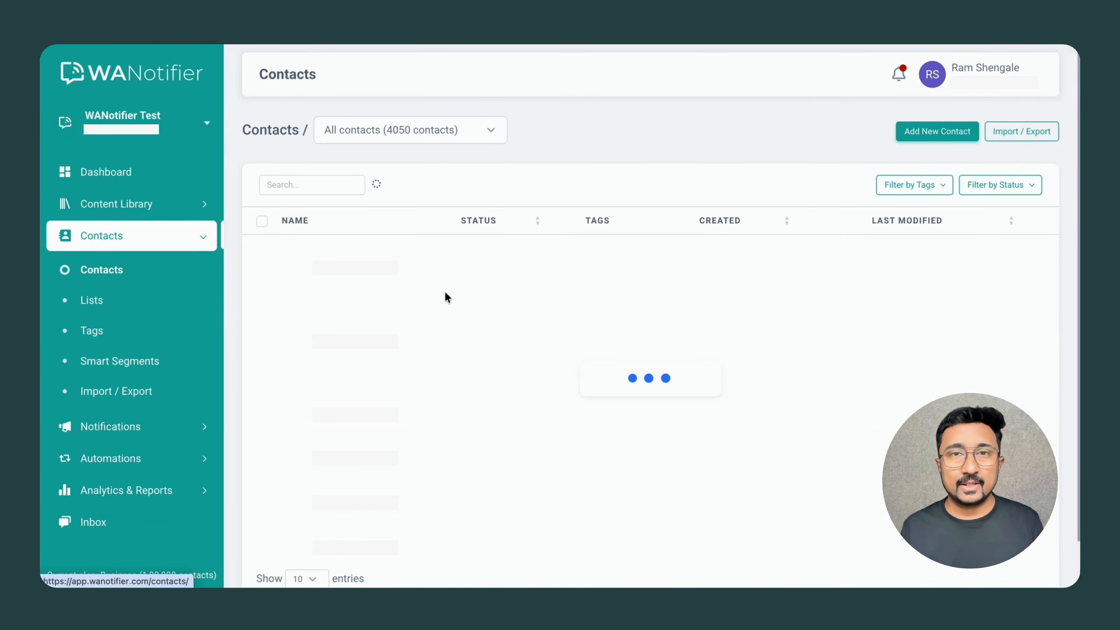
{"action": "left_click", "coordinate": [929, 130]}
{"action": "scroll", "coordinate": [703, 317], "scroll_direction": "down", "scroll_amount": 1}
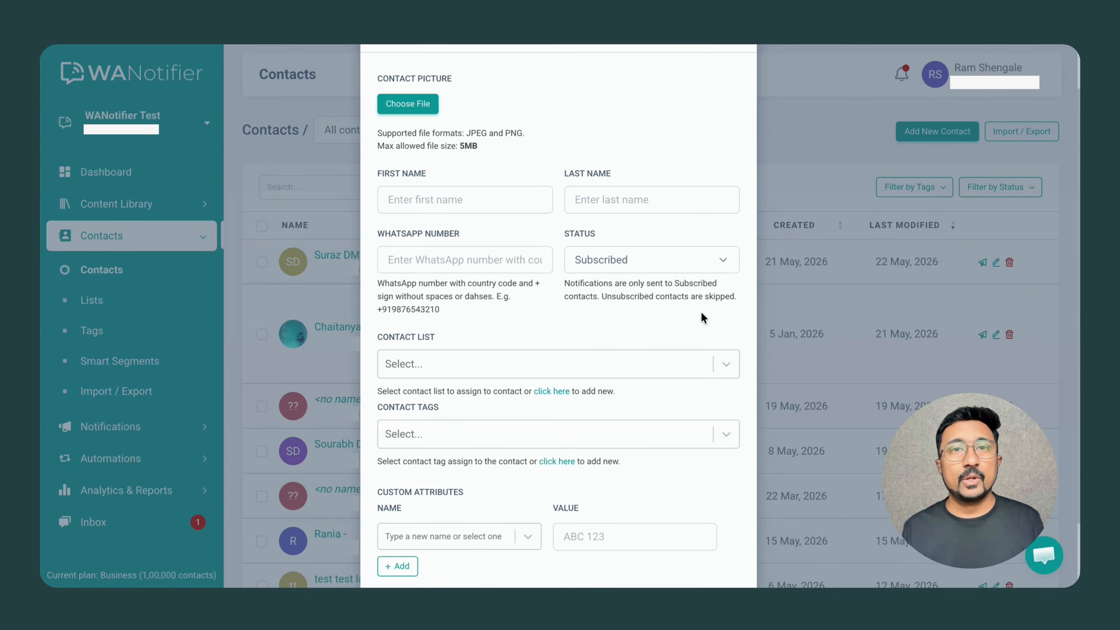
{"action": "left_click", "coordinate": [726, 365]}
{"action": "left_click", "coordinate": [727, 365]}
{"action": "left_click", "coordinate": [725, 421]}
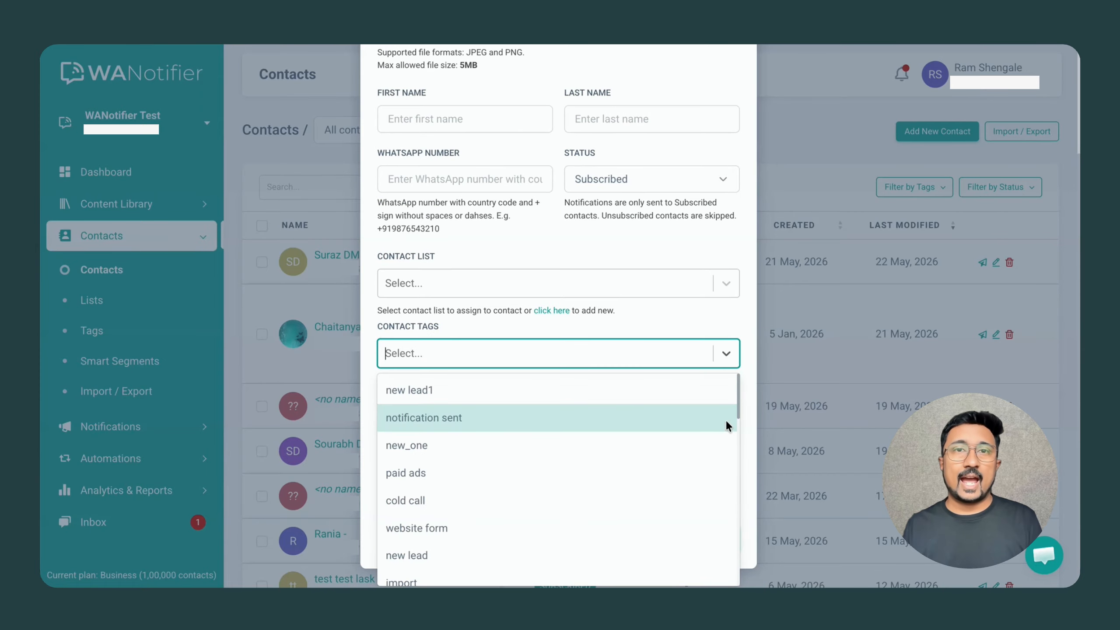
{"action": "left_click", "coordinate": [726, 354]}
{"action": "left_click", "coordinate": [529, 457]}
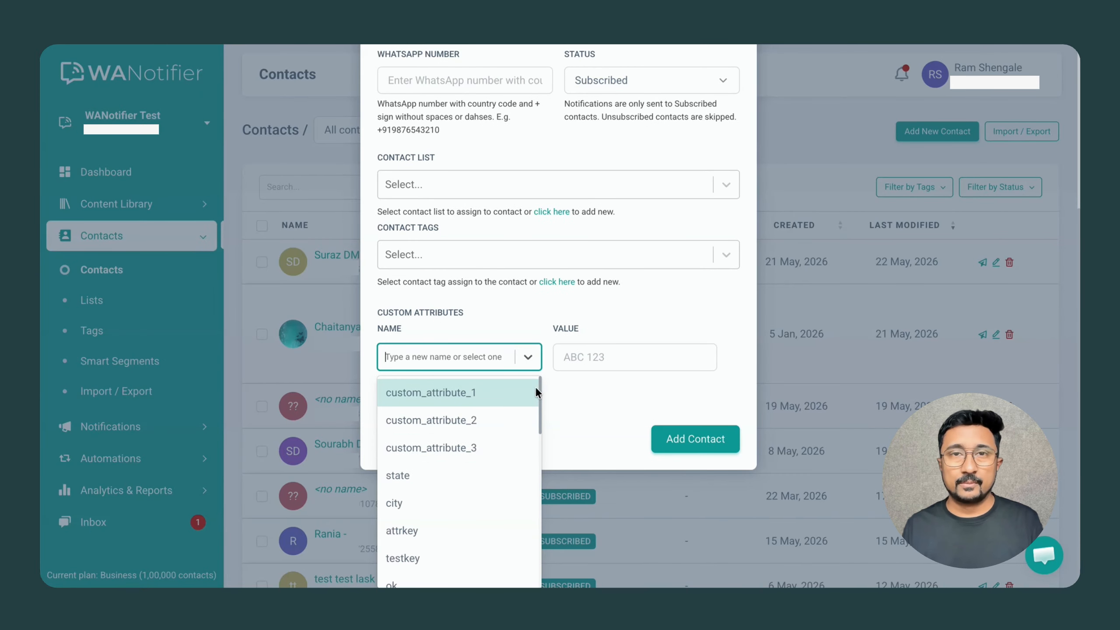
{"action": "left_click", "coordinate": [528, 356]}
{"action": "left_click", "coordinate": [793, 424]}
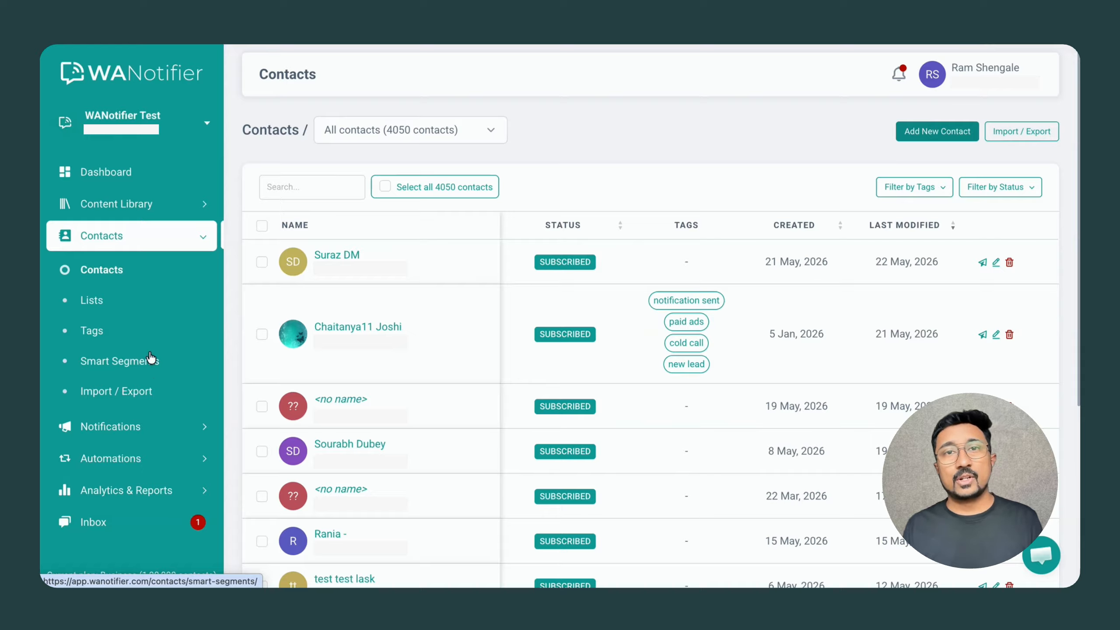
Start a new message template from the content library's message templates.
{"action": "left_click", "coordinate": [122, 215]}
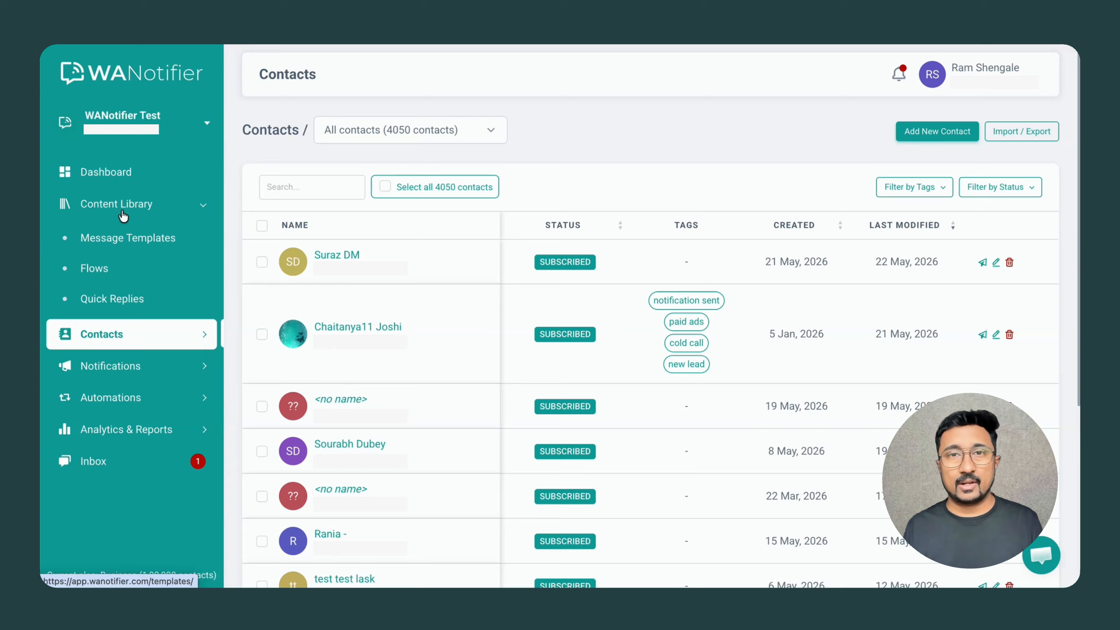
{"action": "left_click", "coordinate": [118, 237]}
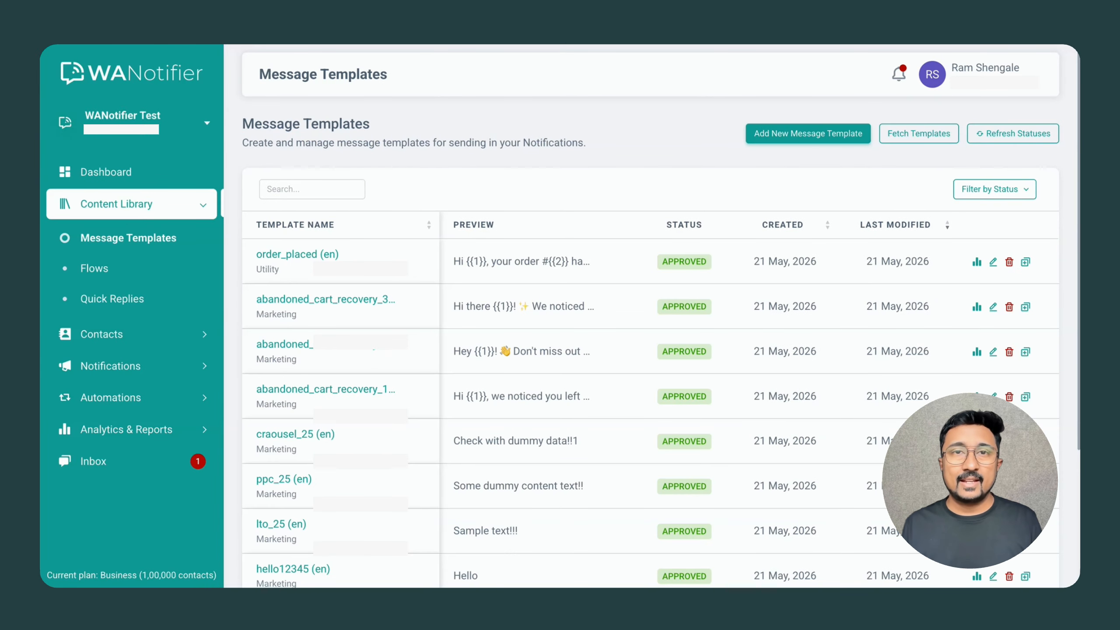
{"action": "left_click", "coordinate": [778, 132]}
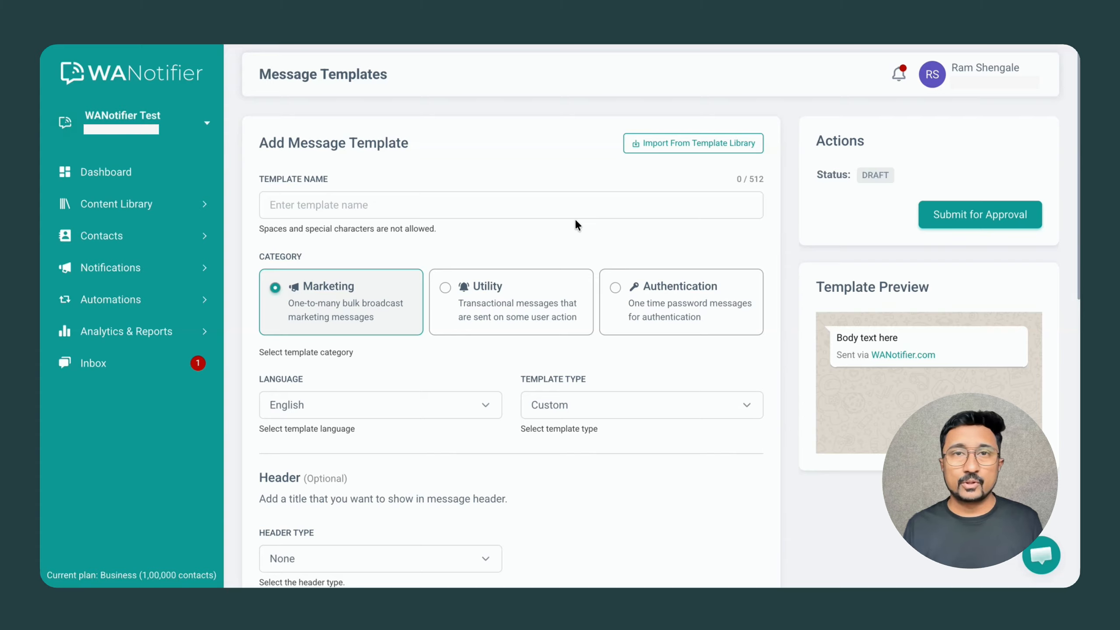
Import the limited_time_sale_3 marketing template from the template library and review its prefilled header, body and sample text.
{"action": "left_click", "coordinate": [652, 152]}
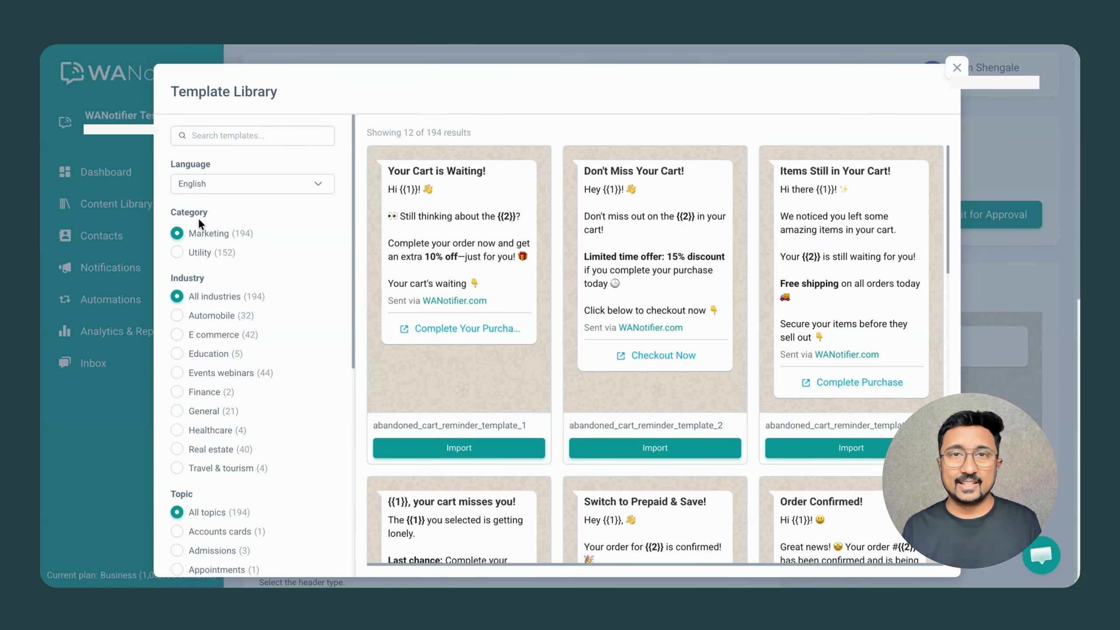
{"action": "scroll", "coordinate": [230, 282], "scroll_direction": "down", "scroll_amount": 2}
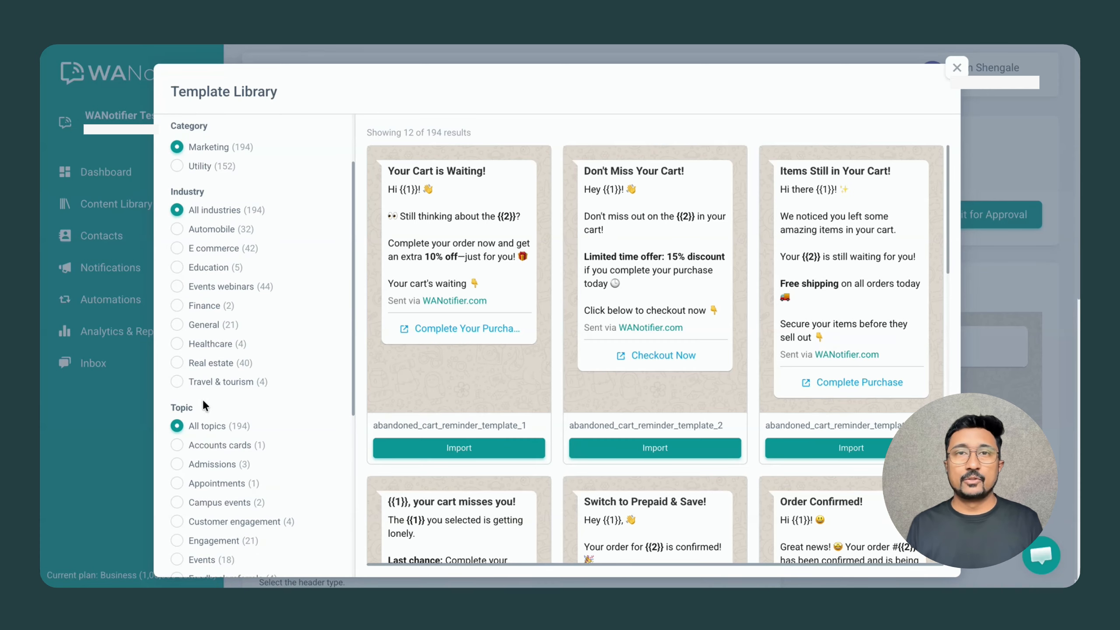
{"action": "scroll", "coordinate": [600, 333], "scroll_direction": "down", "scroll_amount": 15}
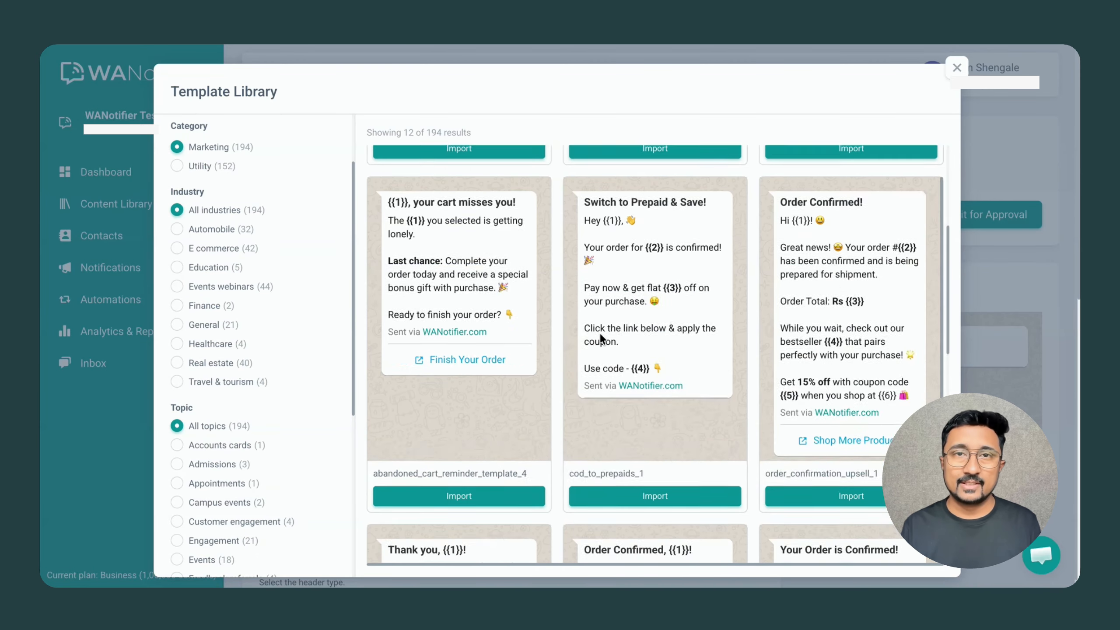
{"action": "scroll", "coordinate": [601, 336], "scroll_direction": "down", "scroll_amount": 10}
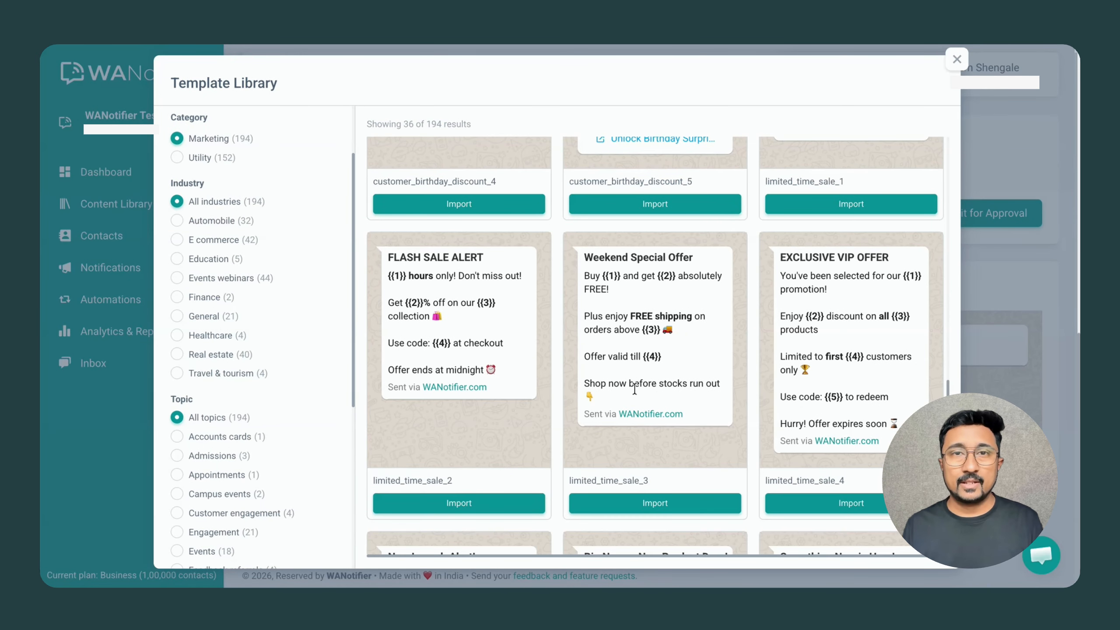
{"action": "left_click", "coordinate": [668, 503]}
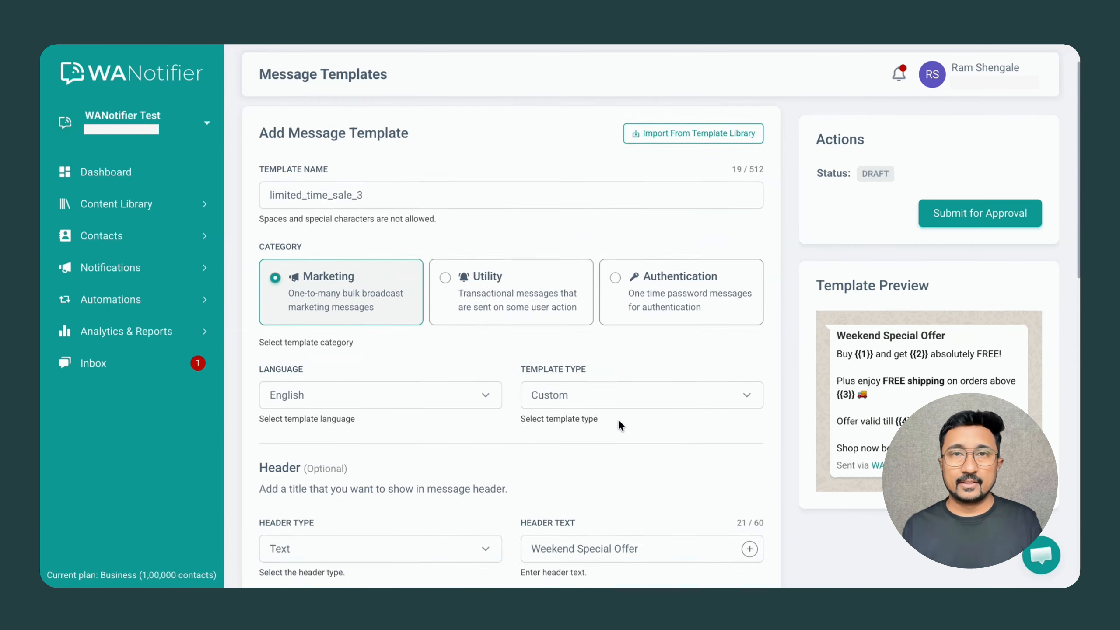
{"action": "scroll", "coordinate": [618, 418], "scroll_direction": "down", "scroll_amount": 10}
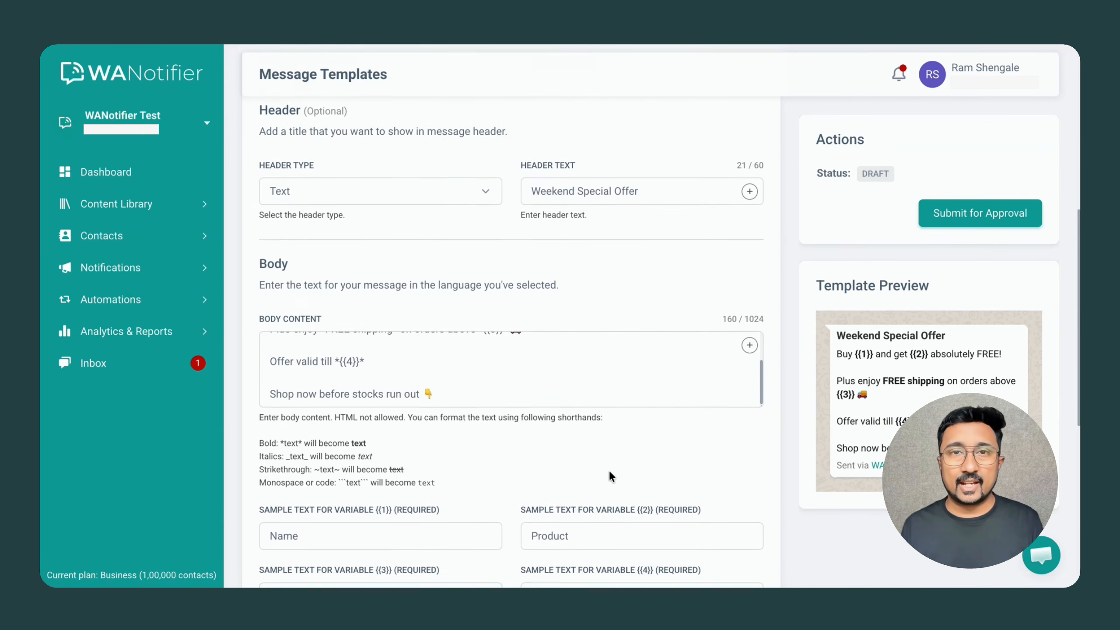
{"action": "scroll", "coordinate": [608, 469], "scroll_direction": "down", "scroll_amount": 4}
{"action": "scroll", "coordinate": [608, 470], "scroll_direction": "up", "scroll_amount": 12}
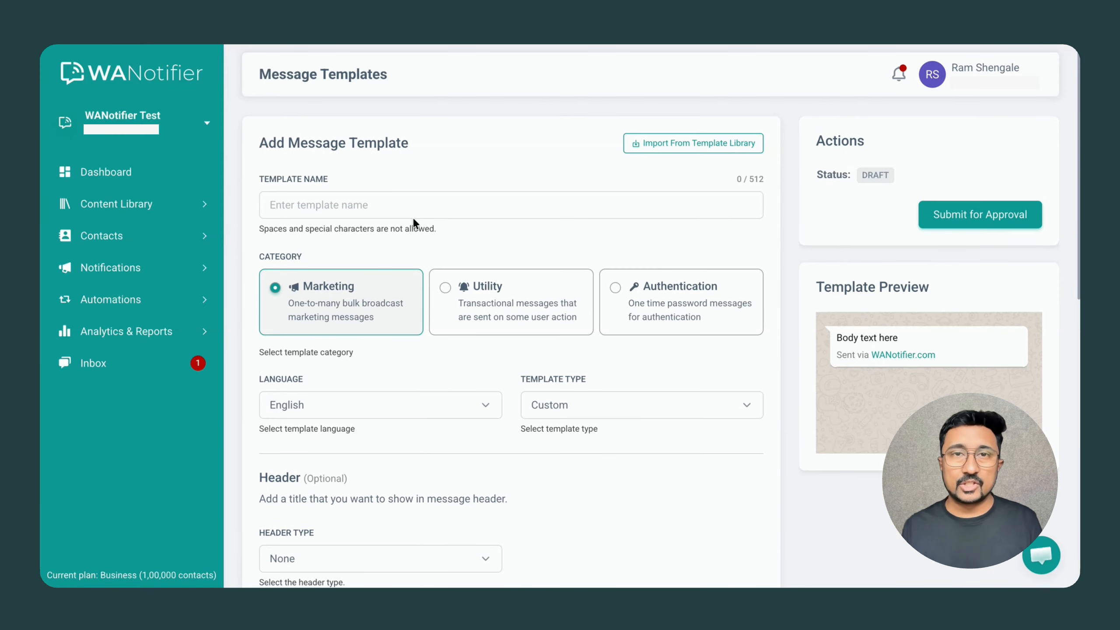
Name the new message template limited_time_sale.
{"action": "left_click", "coordinate": [414, 216]}
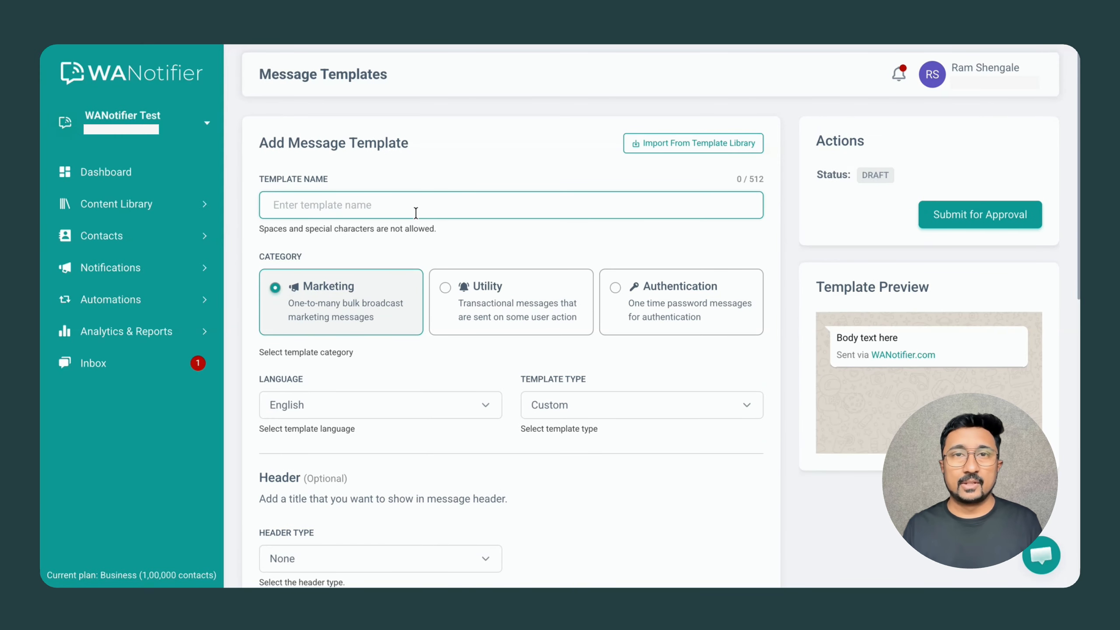
{"action": "type", "text": "limited_time_sale"}
{"action": "left_click", "coordinate": [416, 238]}
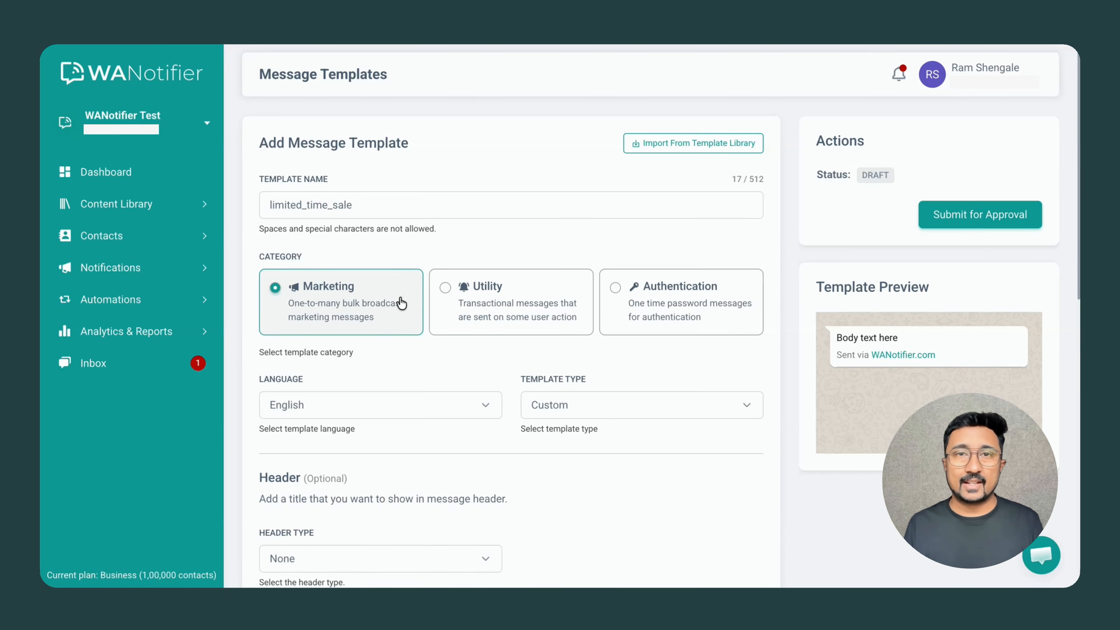
Choose English as the template's language and Custom as the template type.
{"action": "scroll", "coordinate": [391, 304], "scroll_direction": "down", "scroll_amount": 2}
{"action": "left_click", "coordinate": [389, 313]}
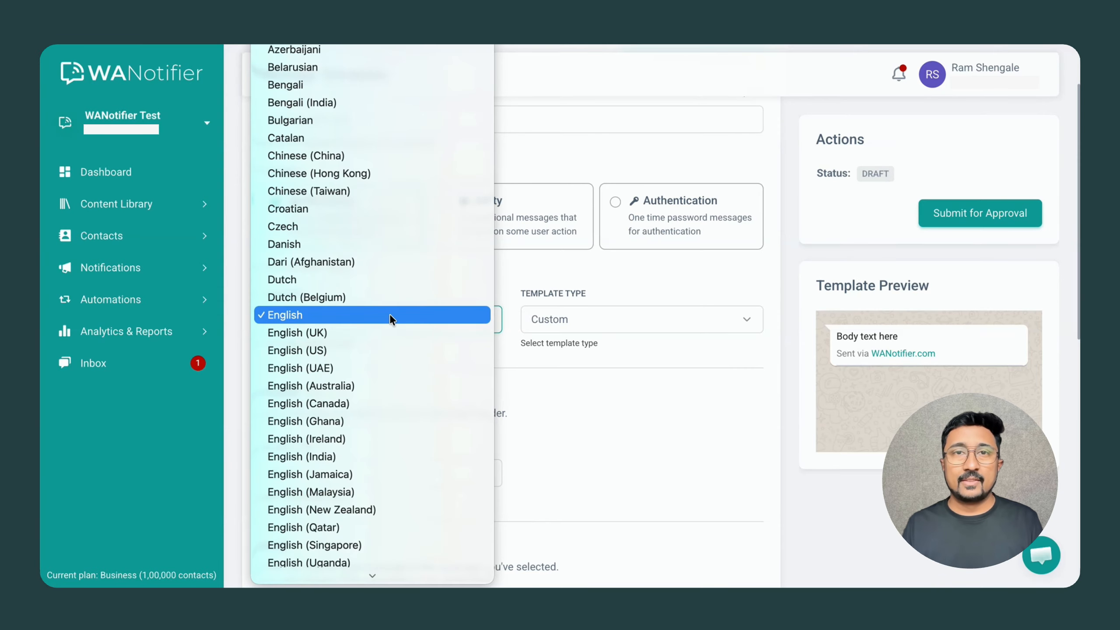
{"action": "left_click", "coordinate": [390, 313]}
{"action": "left_click", "coordinate": [546, 313]}
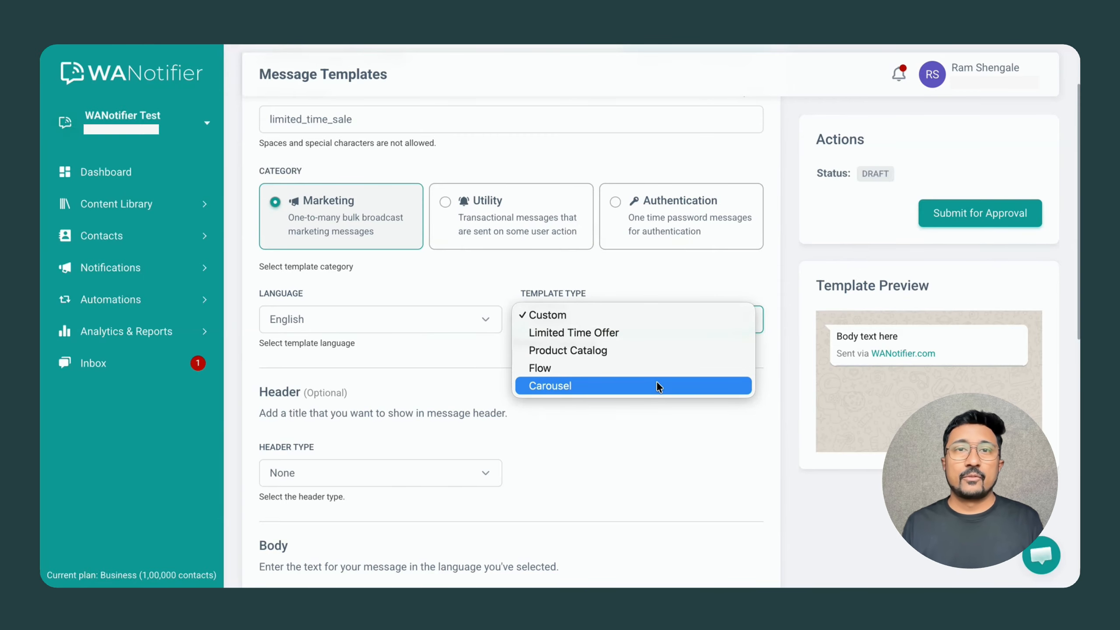
{"action": "left_click", "coordinate": [672, 315]}
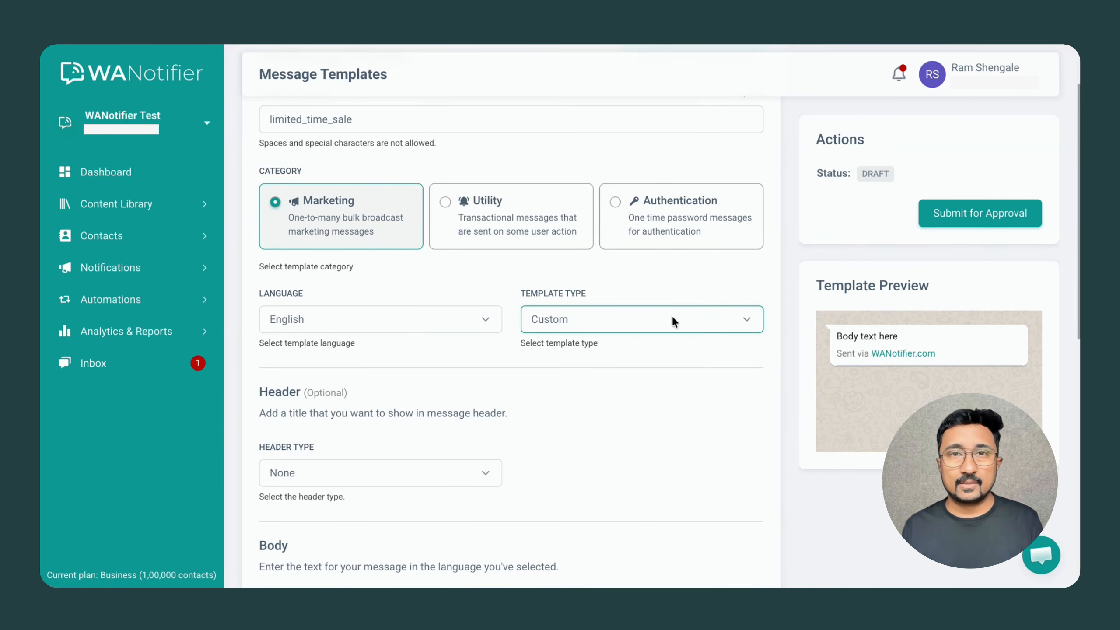
Set the header type to Text and enter "Weekend Special Offer" as the header text.
{"action": "scroll", "coordinate": [597, 353], "scroll_direction": "down", "scroll_amount": 3}
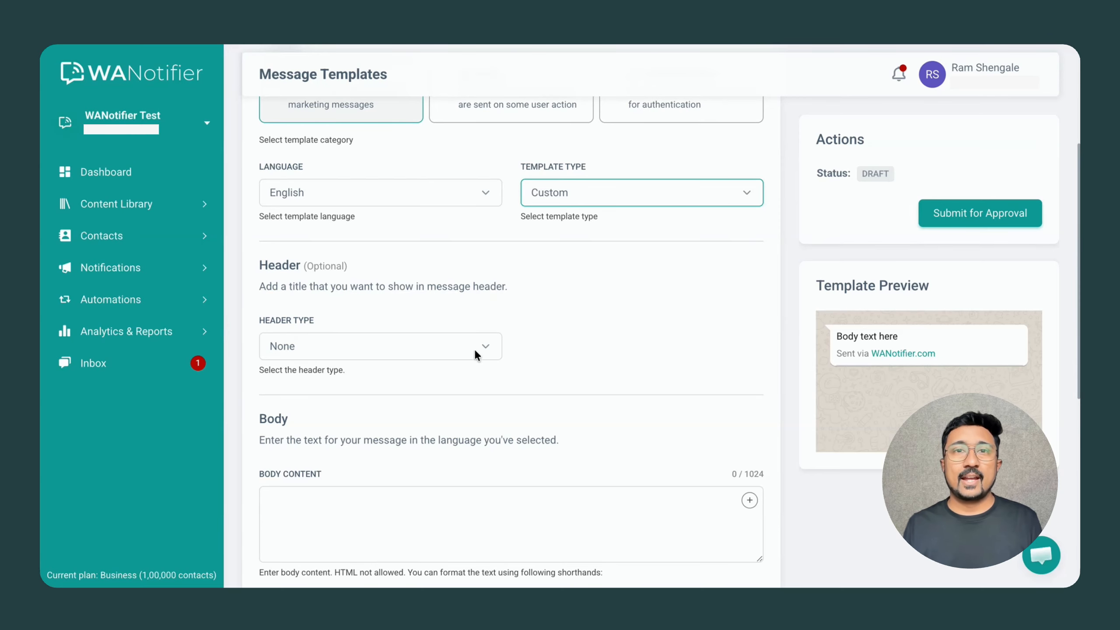
{"action": "left_click", "coordinate": [474, 350]}
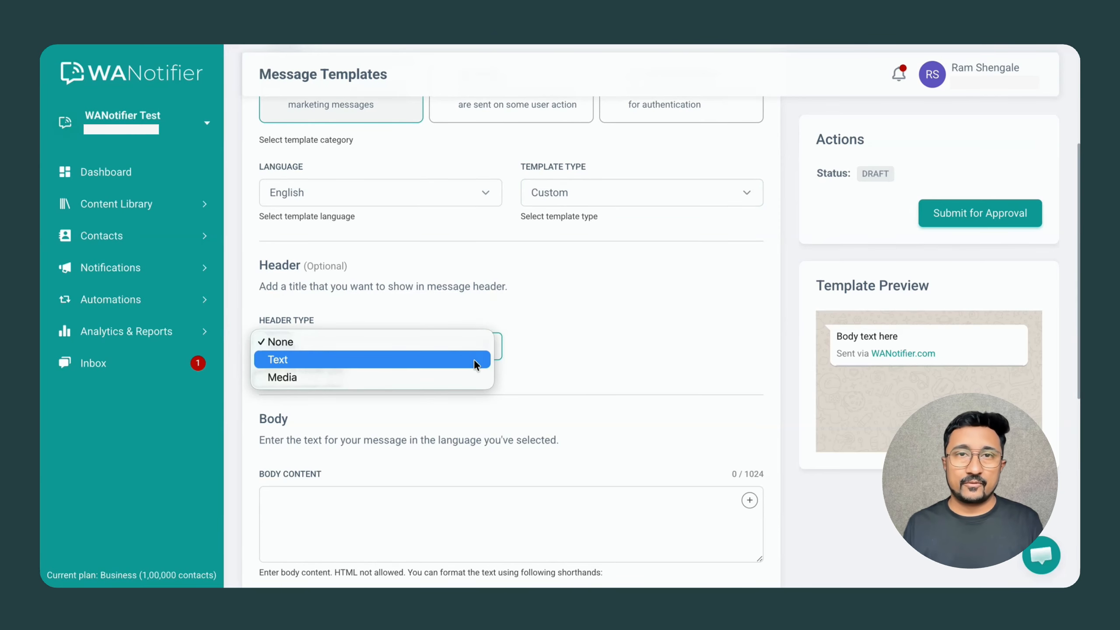
{"action": "left_click", "coordinate": [474, 359]}
{"action": "scroll", "coordinate": [472, 357], "scroll_direction": "up", "scroll_amount": 2}
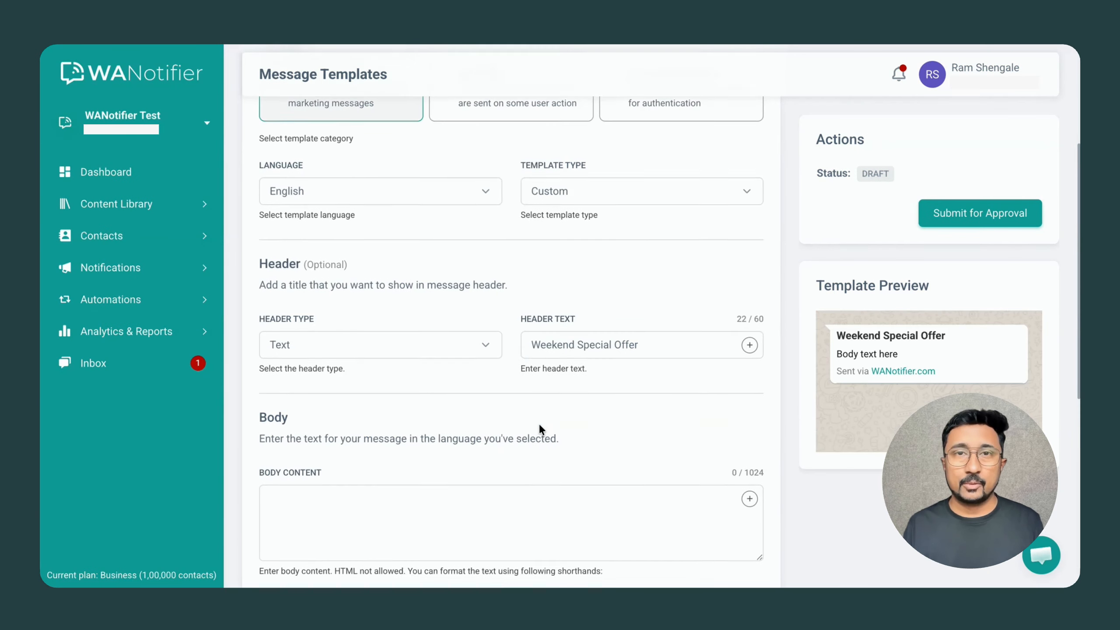
Paste the copied offer message, starting "Buy *{{1}}* and get *{{2}}* absolutely FREE!", as the body content and check it.
{"action": "scroll", "coordinate": [538, 422], "scroll_direction": "down", "scroll_amount": 2}
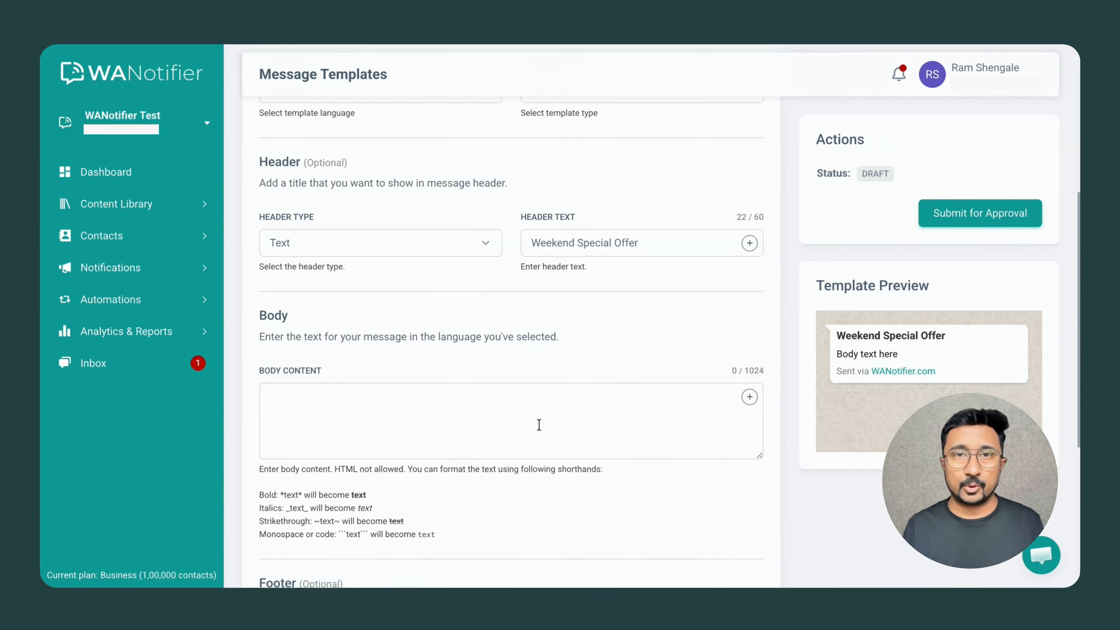
{"action": "left_click", "coordinate": [539, 424]}
{"action": "key", "text": "ctrl+v"}
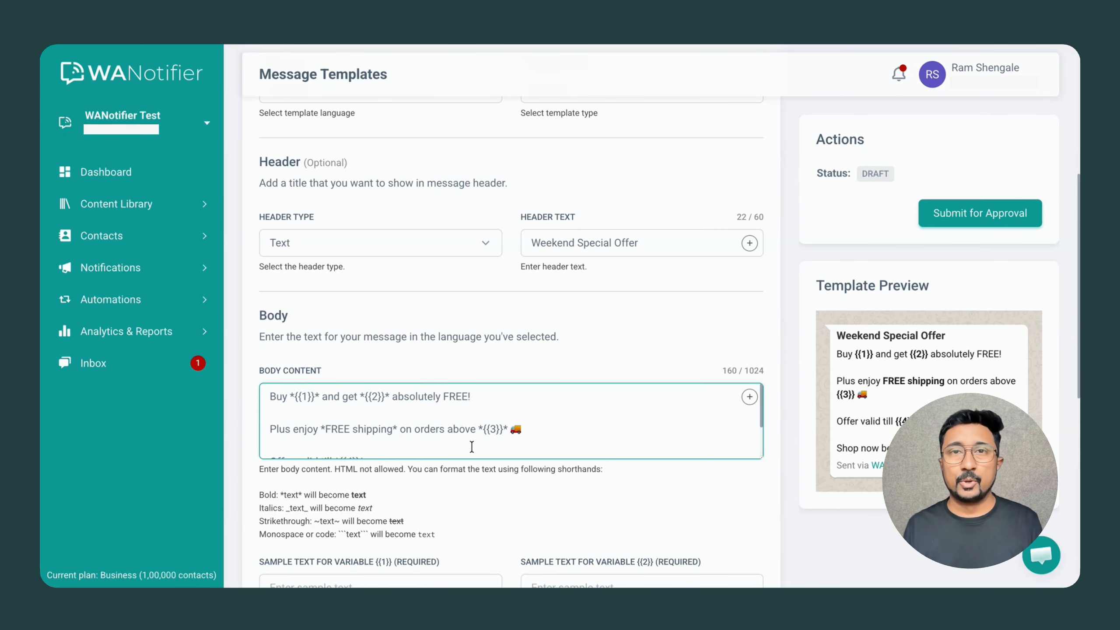
{"action": "left_click", "coordinate": [481, 487]}
{"action": "scroll", "coordinate": [514, 432], "scroll_direction": "down", "scroll_amount": 2}
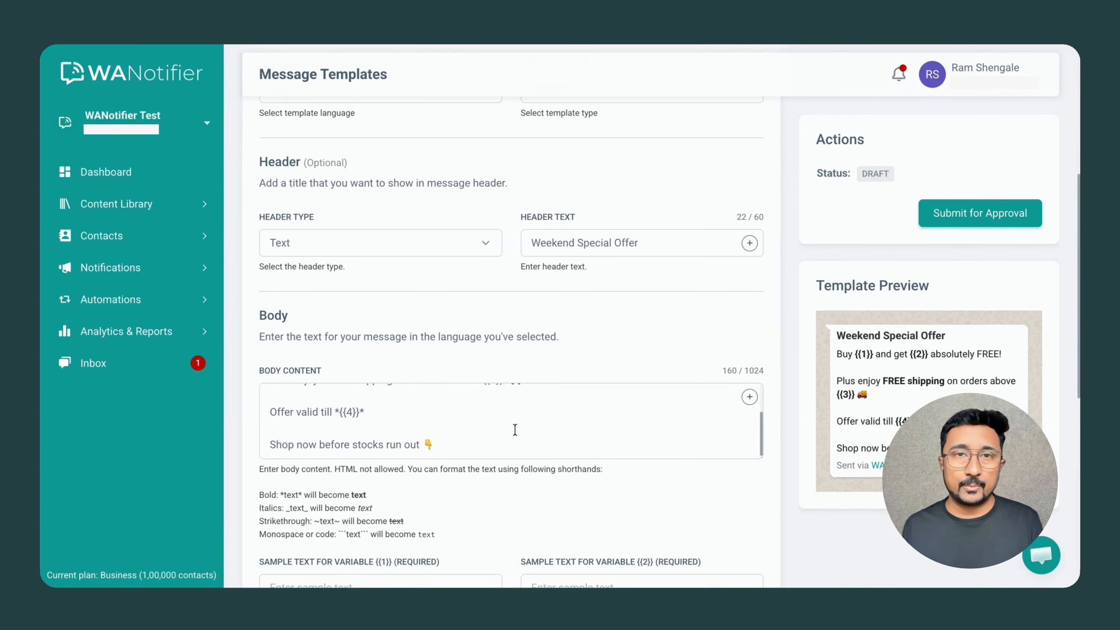
{"action": "scroll", "coordinate": [514, 429], "scroll_direction": "up", "scroll_amount": 4}
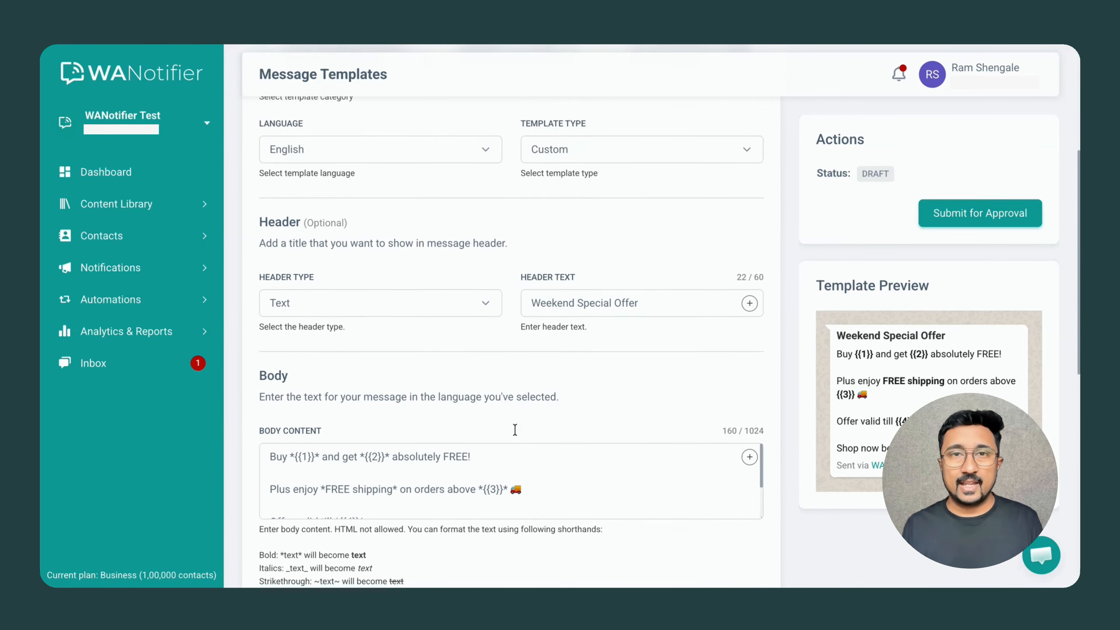
Enter the sample texts Name, Product, Value and Date for body variables {{1}} to {{4}}.
{"action": "scroll", "coordinate": [515, 434], "scroll_direction": "down", "scroll_amount": 3}
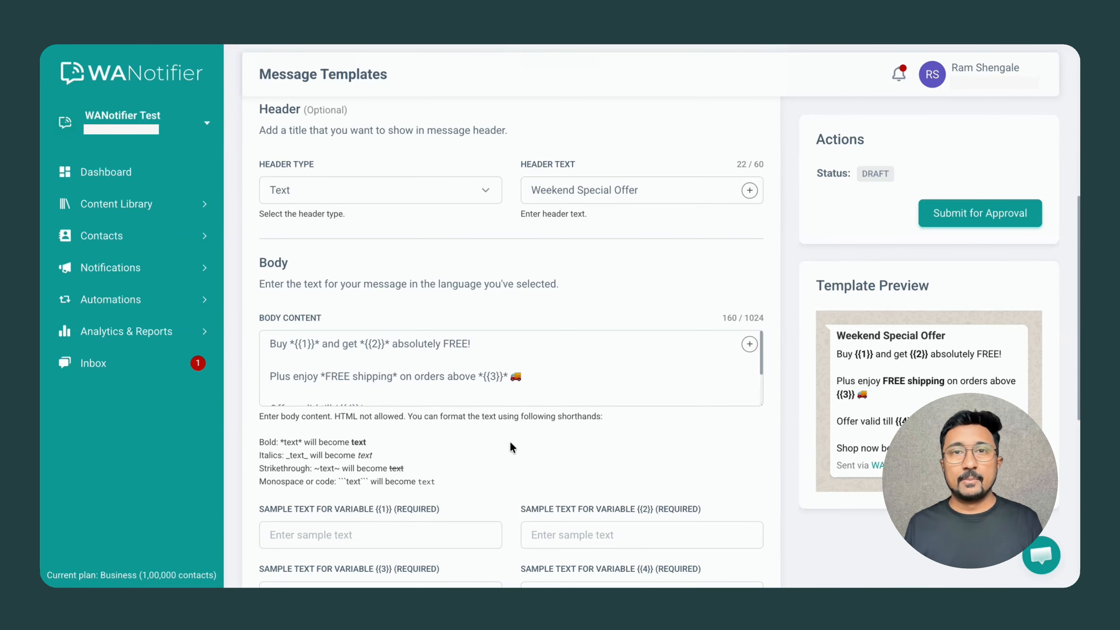
{"action": "scroll", "coordinate": [509, 439], "scroll_direction": "down", "scroll_amount": 3}
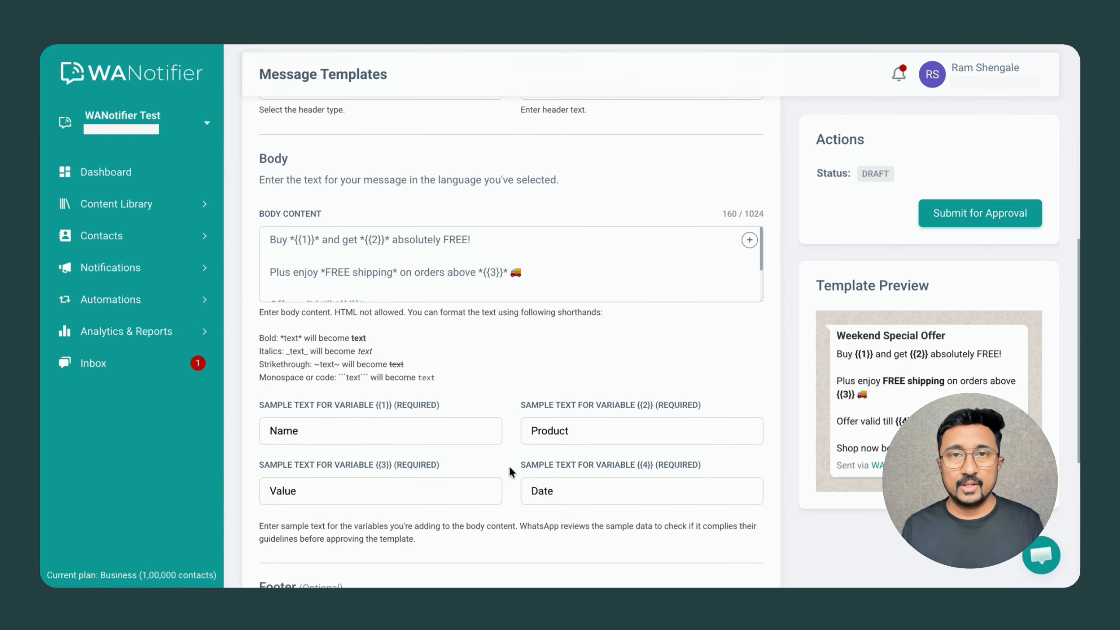
{"action": "scroll", "coordinate": [509, 464], "scroll_direction": "down", "scroll_amount": 1}
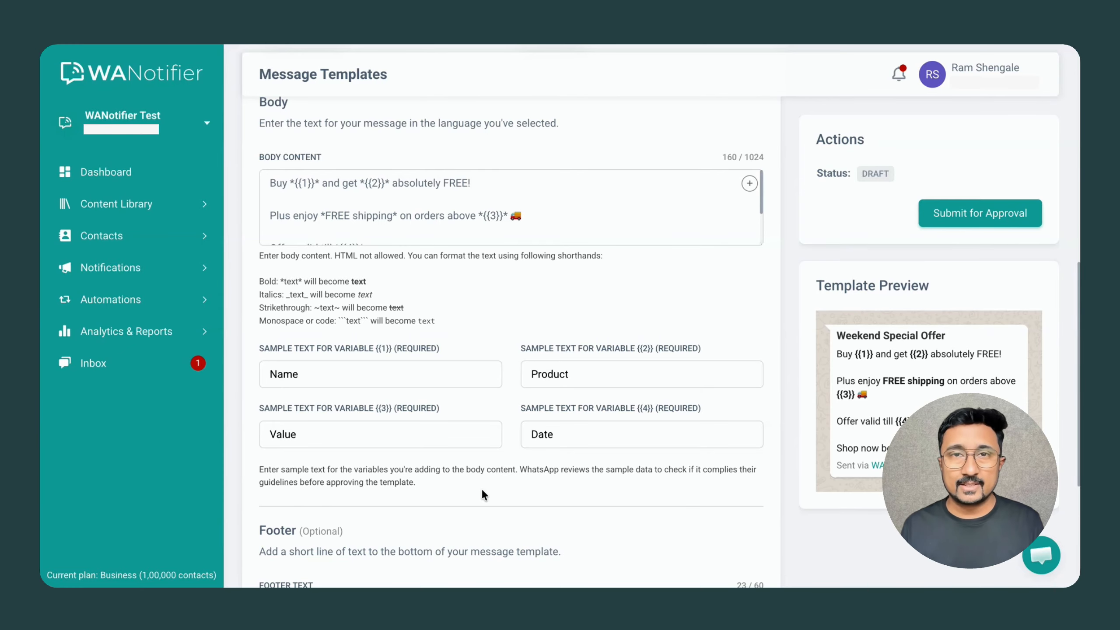
Check the optional footer and available button types without adding a button, and submit the template to WhatsApp for approval.
{"action": "scroll", "coordinate": [482, 491], "scroll_direction": "down", "scroll_amount": 3}
{"action": "scroll", "coordinate": [482, 491], "scroll_direction": "down", "scroll_amount": 3}
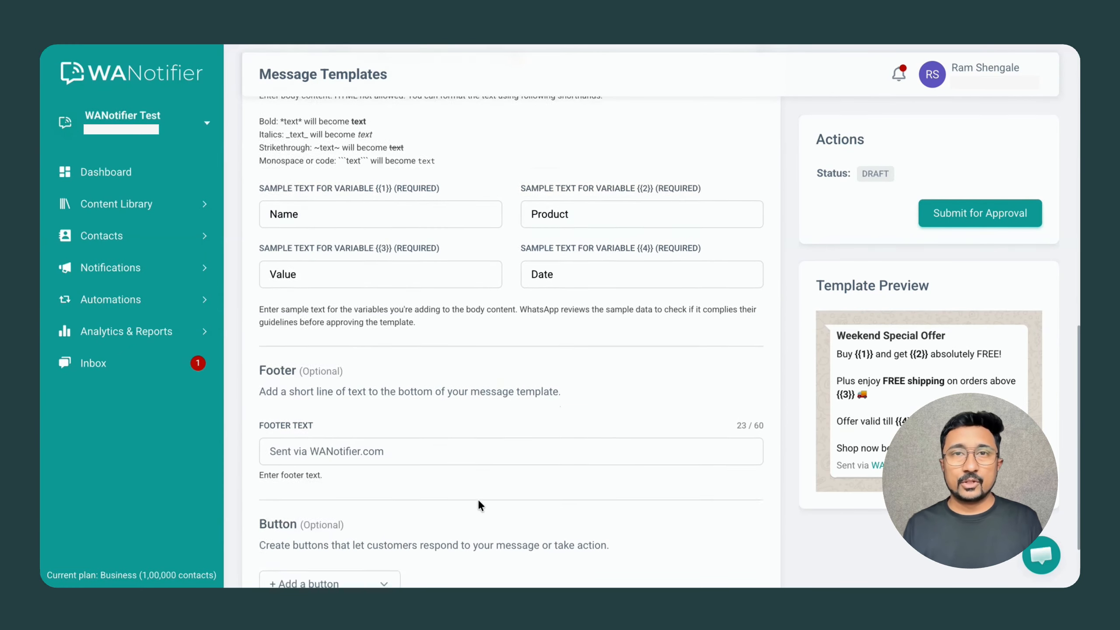
{"action": "left_click", "coordinate": [385, 497]}
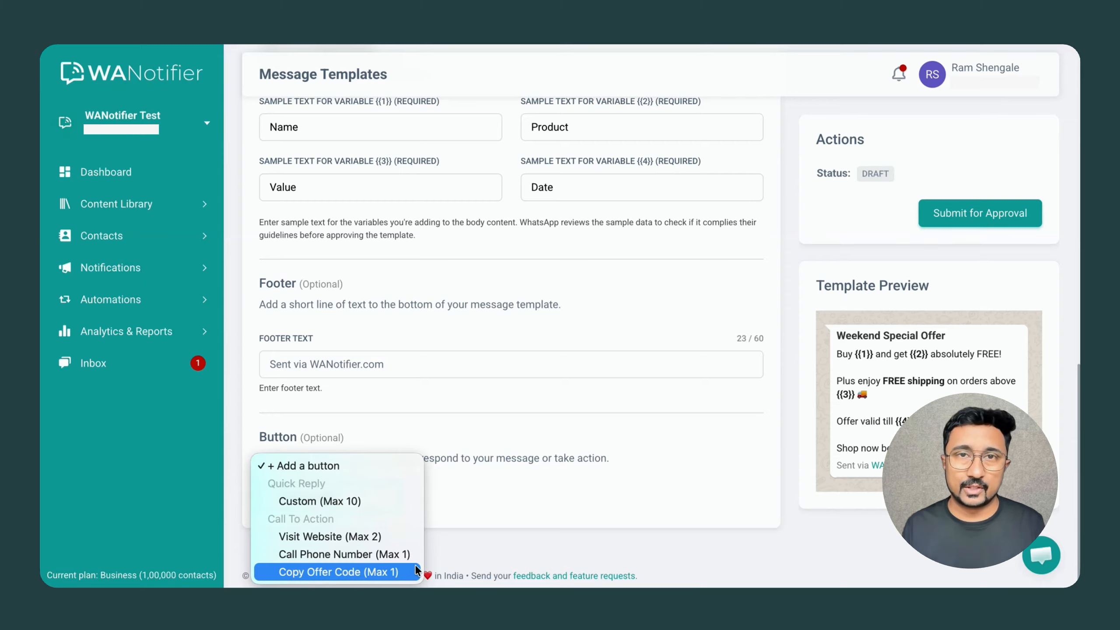
{"action": "left_click", "coordinate": [450, 512]}
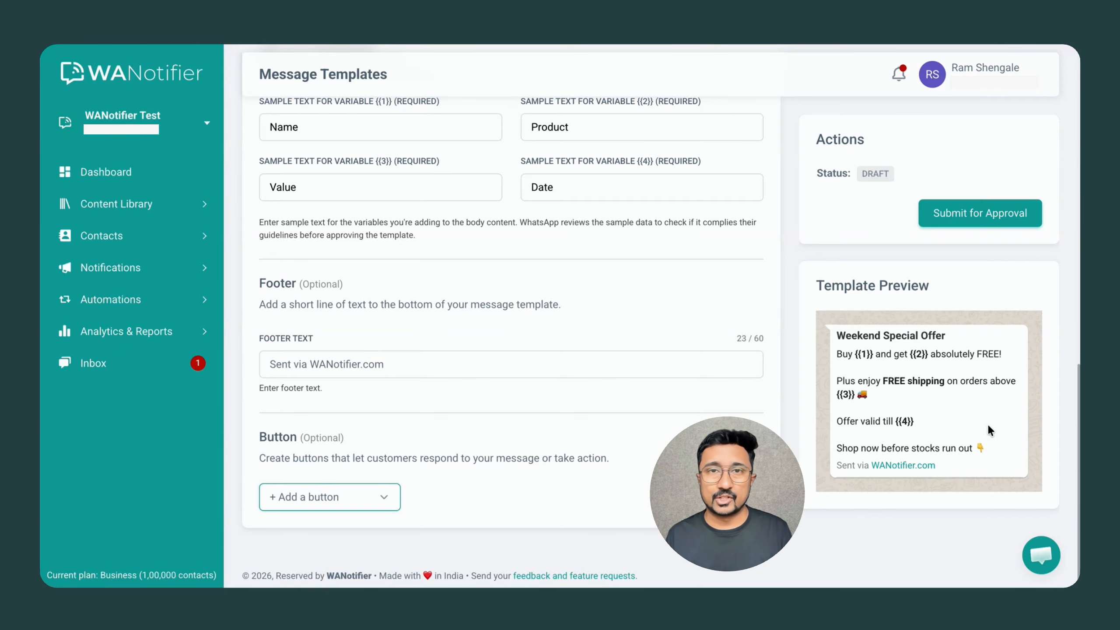
{"action": "left_click", "coordinate": [945, 220]}
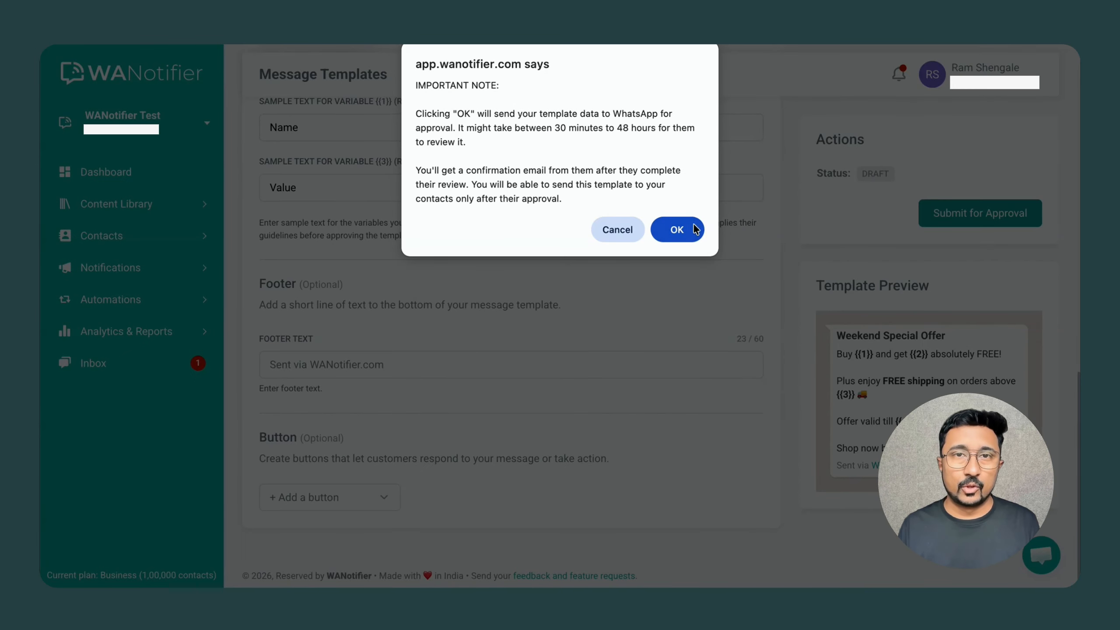
{"action": "left_click", "coordinate": [675, 228]}
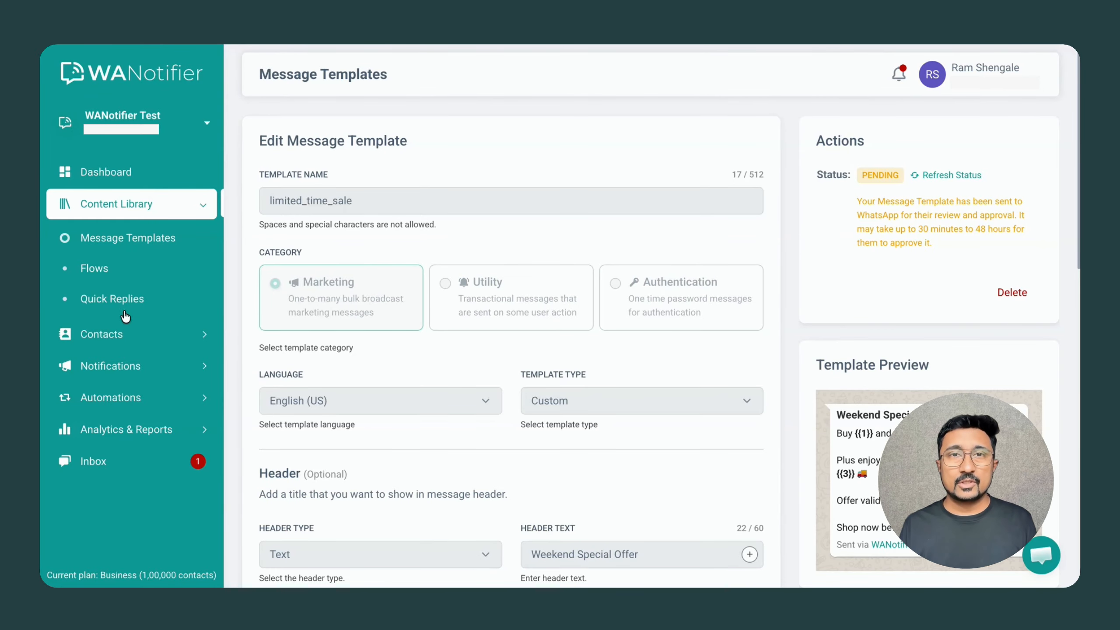
Start a new notification titled "Demo", keeping Bulk Broadcast as the notification type.
{"action": "left_click", "coordinate": [106, 368]}
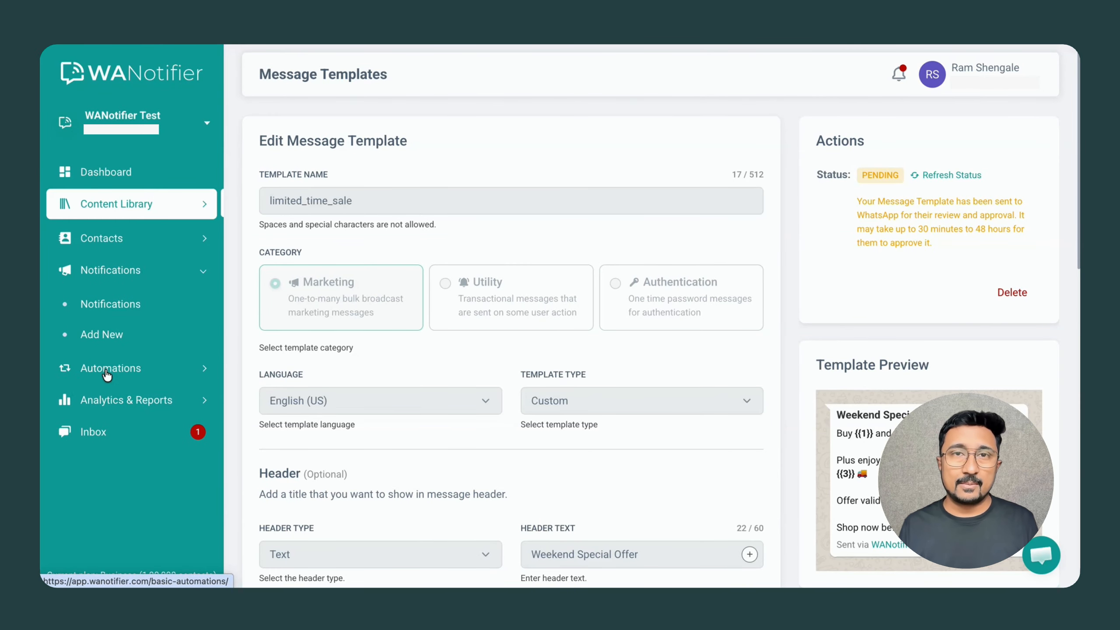
{"action": "left_click", "coordinate": [111, 335]}
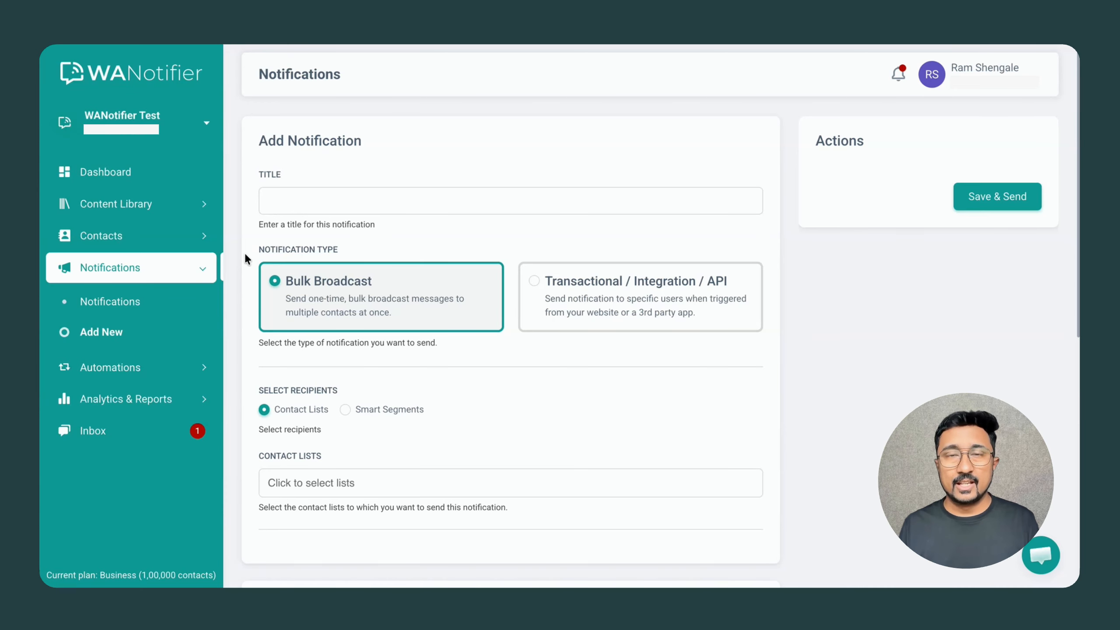
{"action": "left_click", "coordinate": [308, 203]}
{"action": "type", "text": "Demo"}
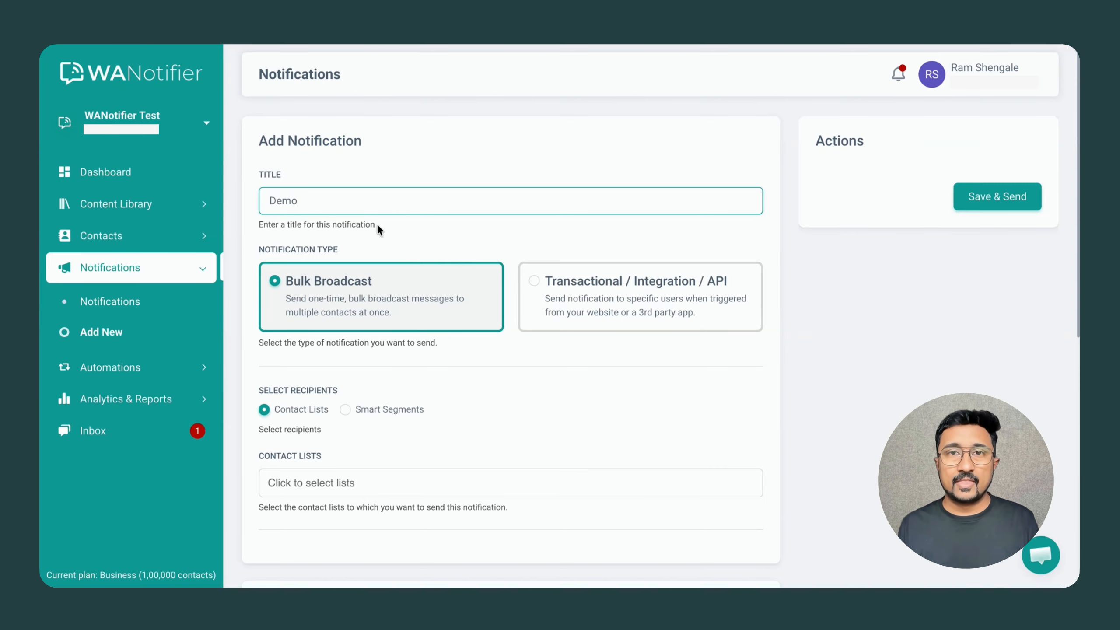
{"action": "left_click", "coordinate": [380, 238]}
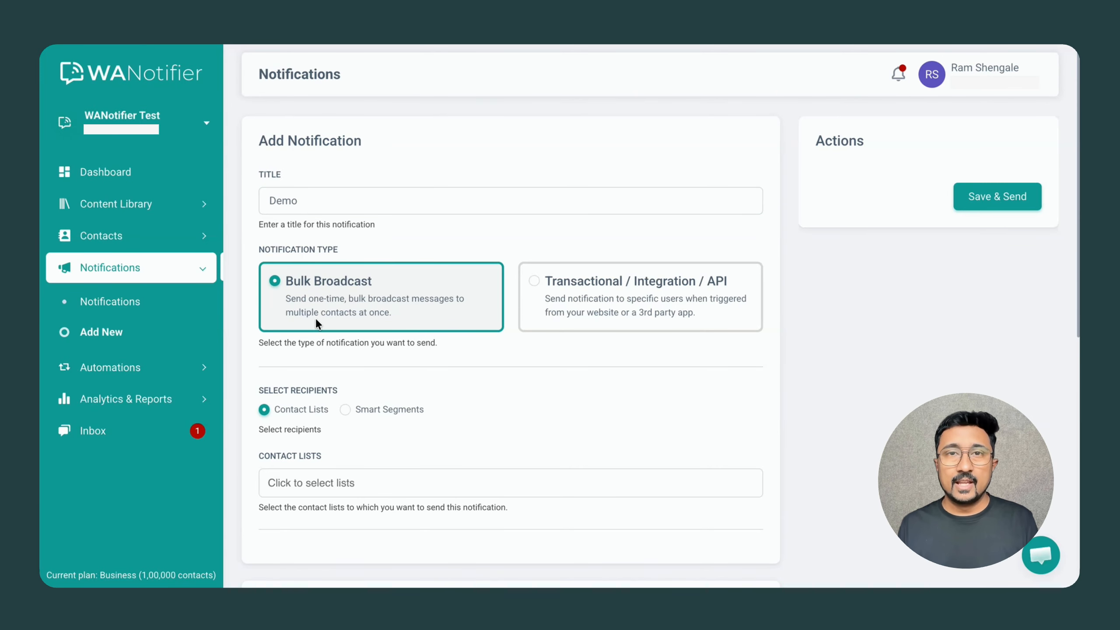
Select the Event Attendees contact list as the notification's recipients.
{"action": "scroll", "coordinate": [402, 325], "scroll_direction": "down", "scroll_amount": 3}
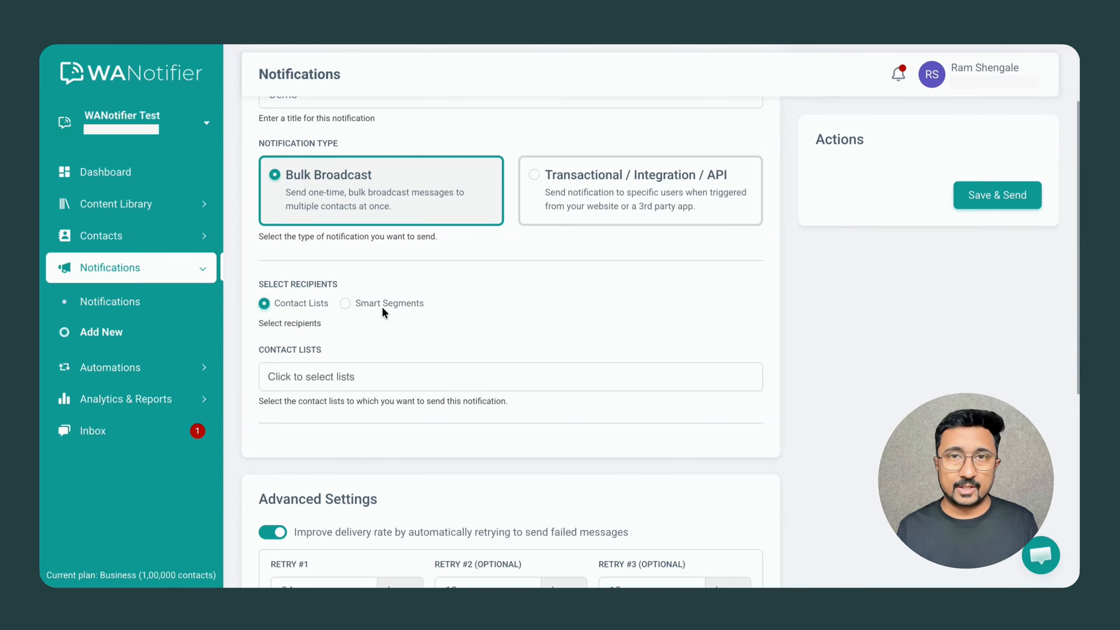
{"action": "left_click", "coordinate": [344, 375]}
{"action": "left_click", "coordinate": [329, 426]}
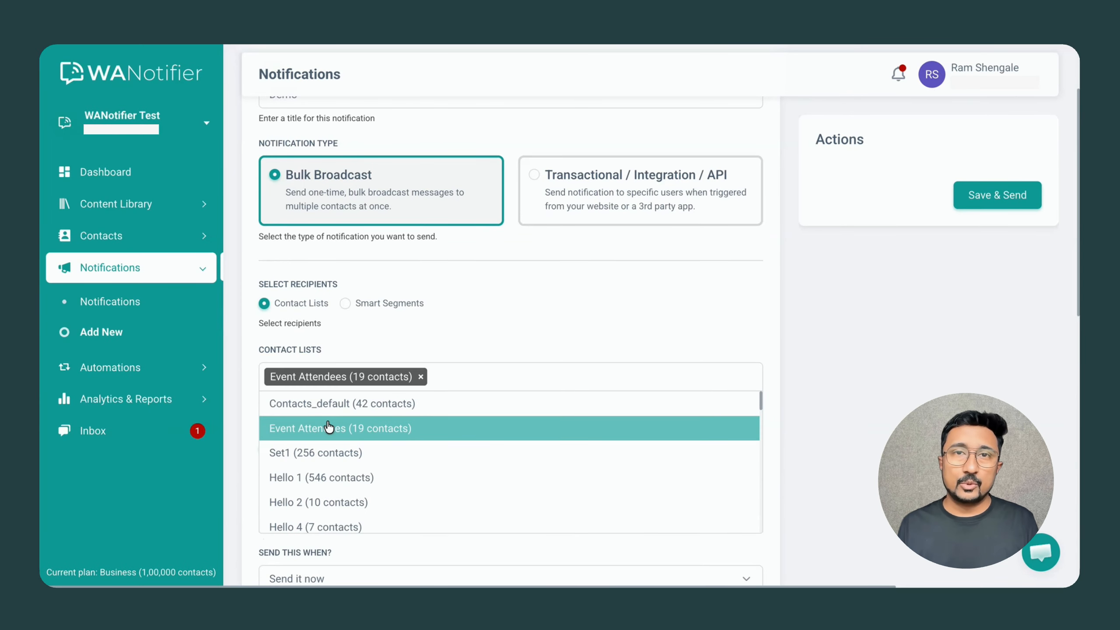
{"action": "left_click", "coordinate": [251, 414]}
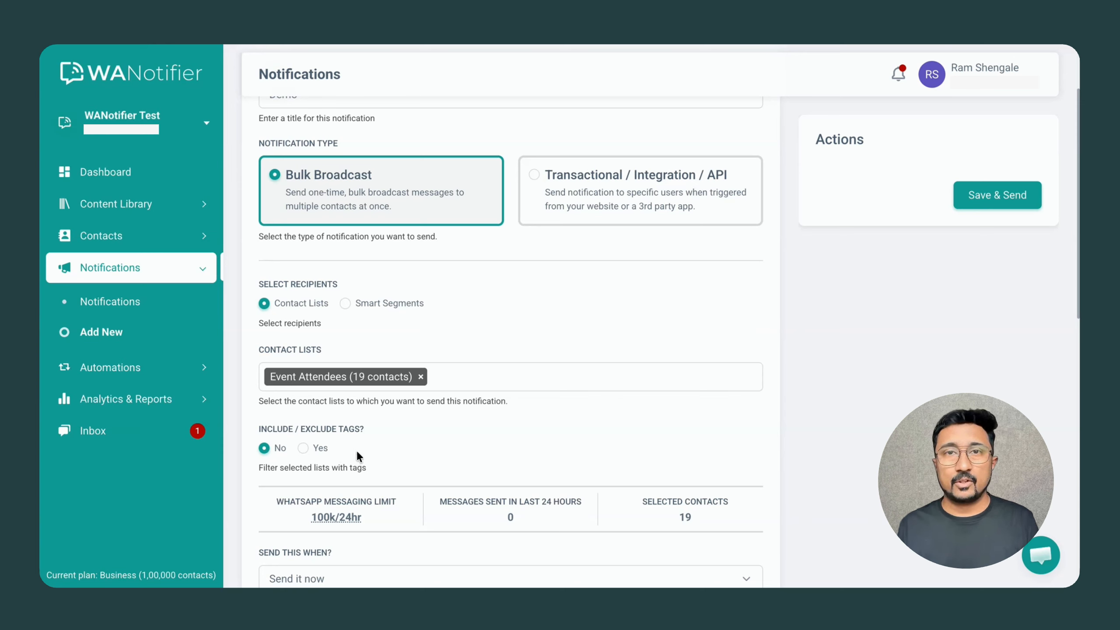
Look through the smart segments offered as recipients, and switch back to contact lists.
{"action": "left_click", "coordinate": [345, 303]}
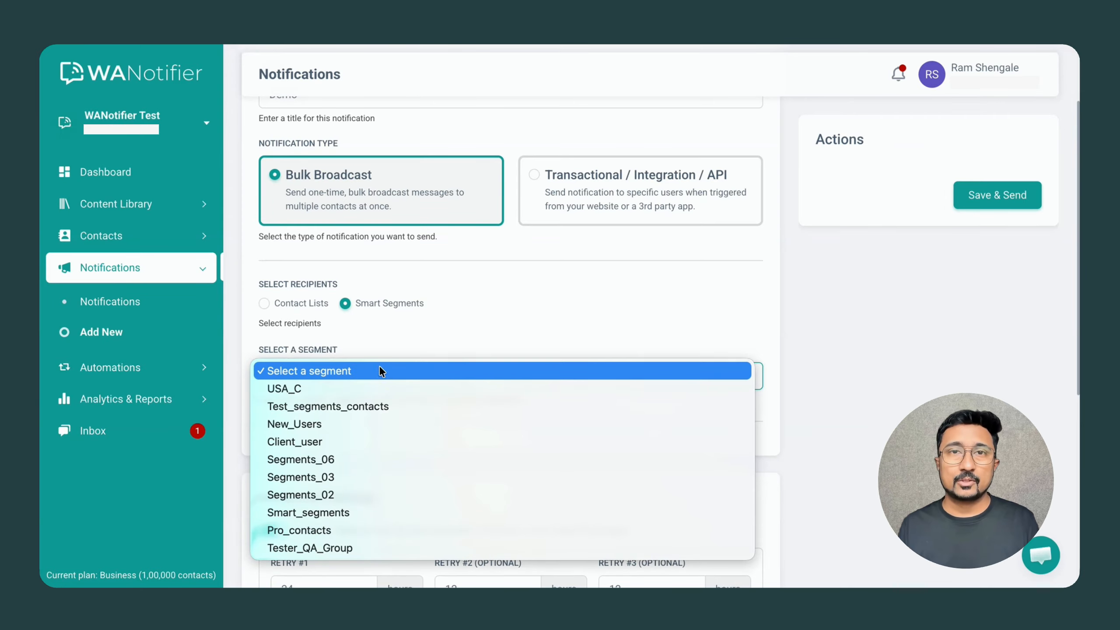
{"action": "left_click", "coordinate": [332, 333]}
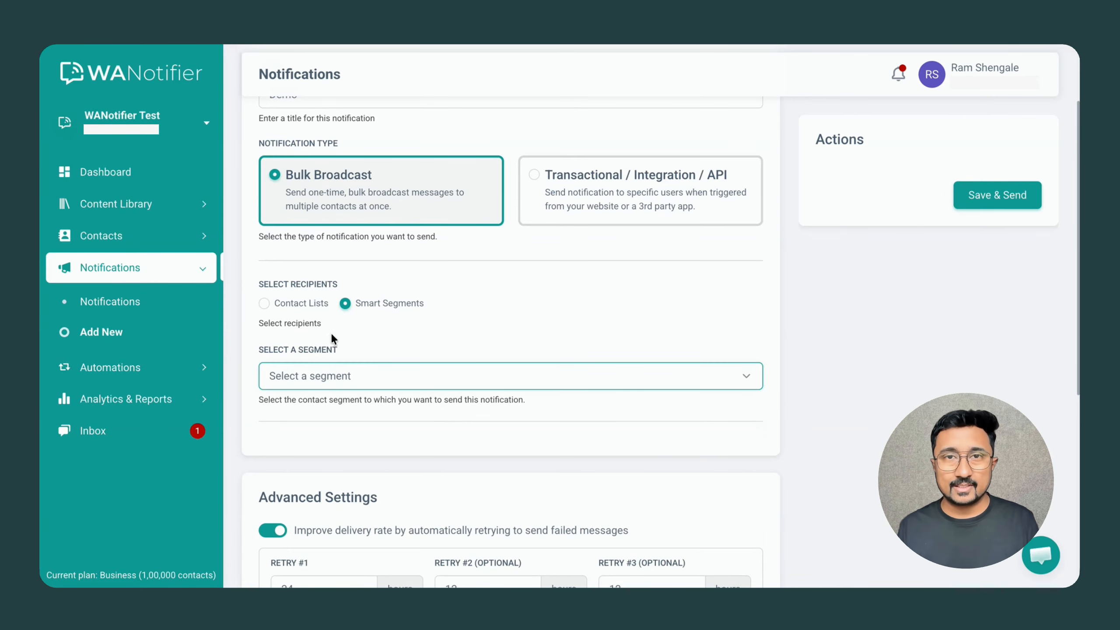
{"action": "left_click", "coordinate": [264, 304]}
Check the send timing options, keep "Send it now", and choose limited_time_sale (en_US) as the message template.
{"action": "scroll", "coordinate": [336, 402], "scroll_direction": "down", "scroll_amount": 4}
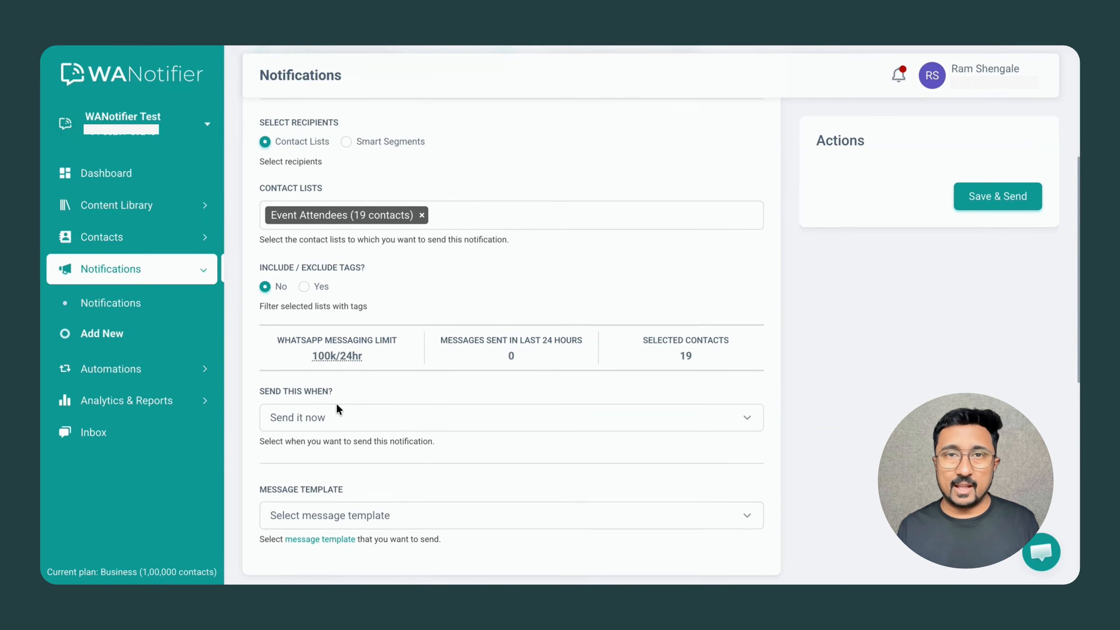
{"action": "left_click", "coordinate": [400, 410]}
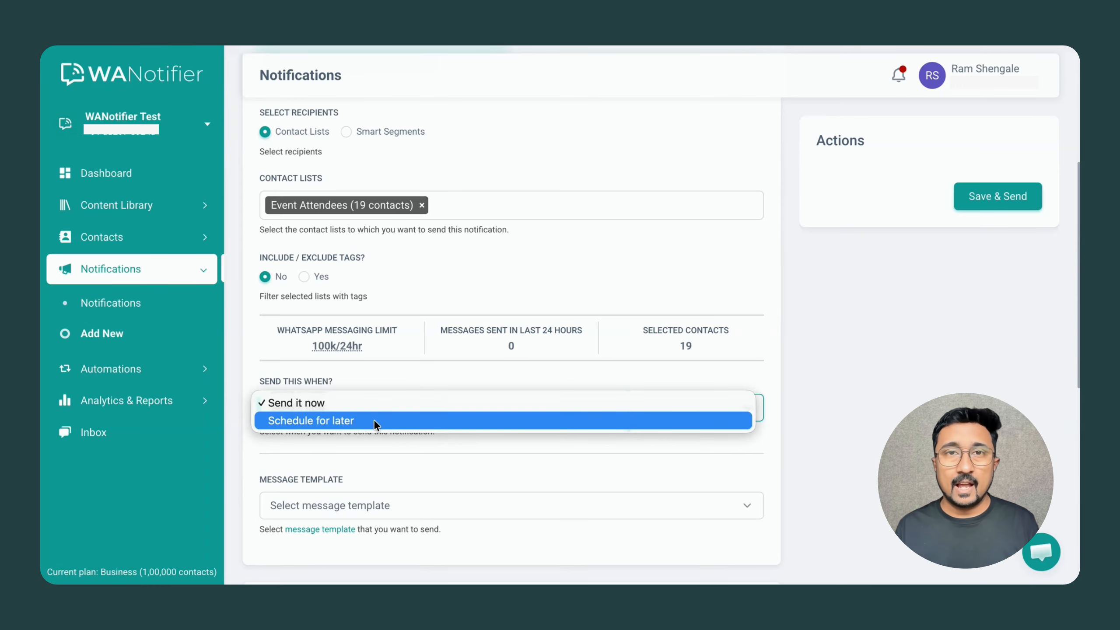
{"action": "left_click", "coordinate": [375, 457]}
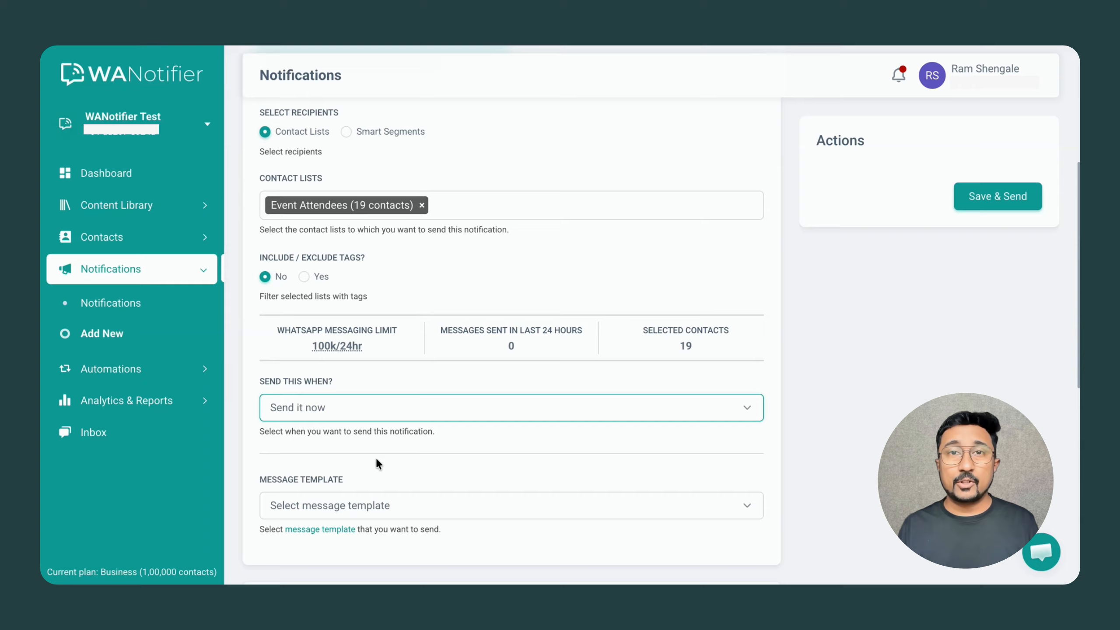
{"action": "left_click", "coordinate": [420, 501]}
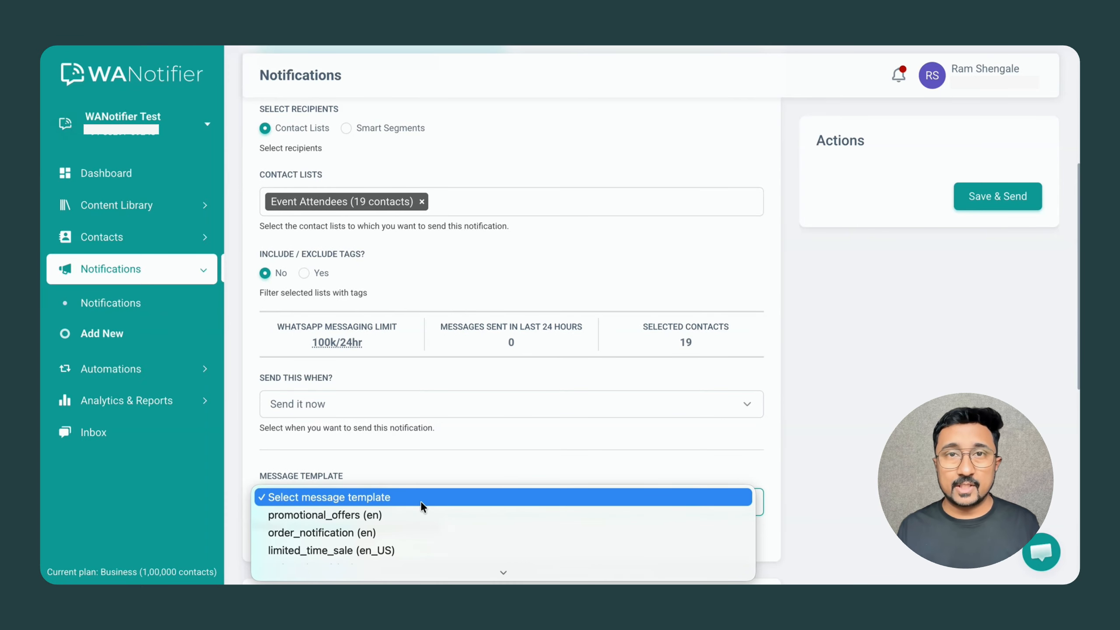
{"action": "left_click", "coordinate": [401, 546]}
{"action": "scroll", "coordinate": [410, 529], "scroll_direction": "down", "scroll_amount": 3}
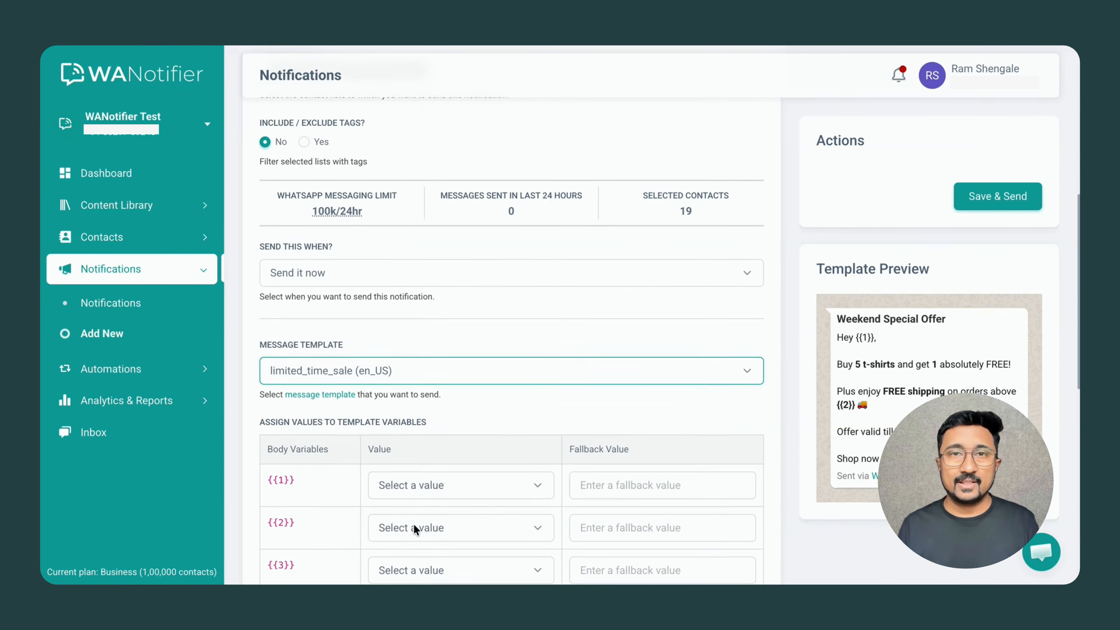
Assign First name to body variable {{1}} with "there" as its fallback value.
{"action": "scroll", "coordinate": [393, 481], "scroll_direction": "down", "scroll_amount": 2}
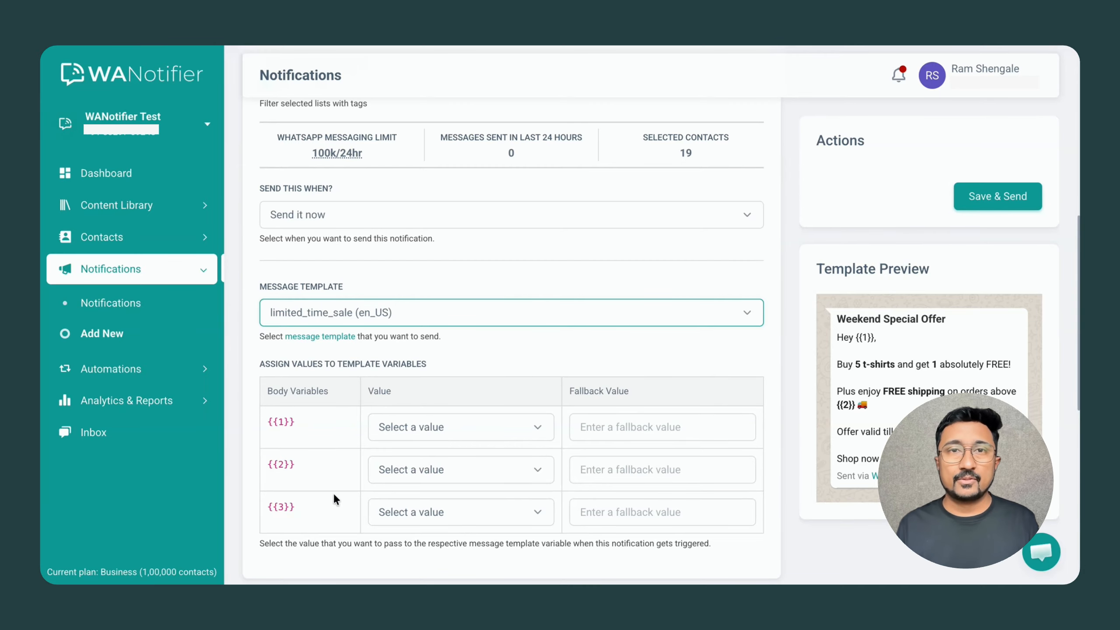
{"action": "scroll", "coordinate": [394, 531], "scroll_direction": "down", "scroll_amount": 1}
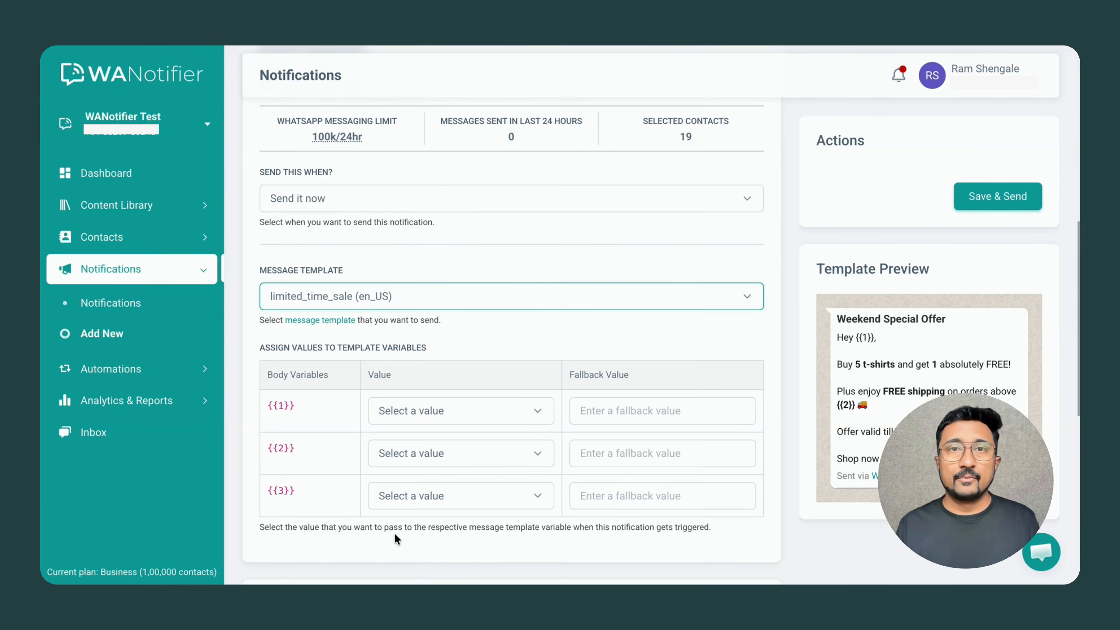
{"action": "left_click", "coordinate": [460, 411]}
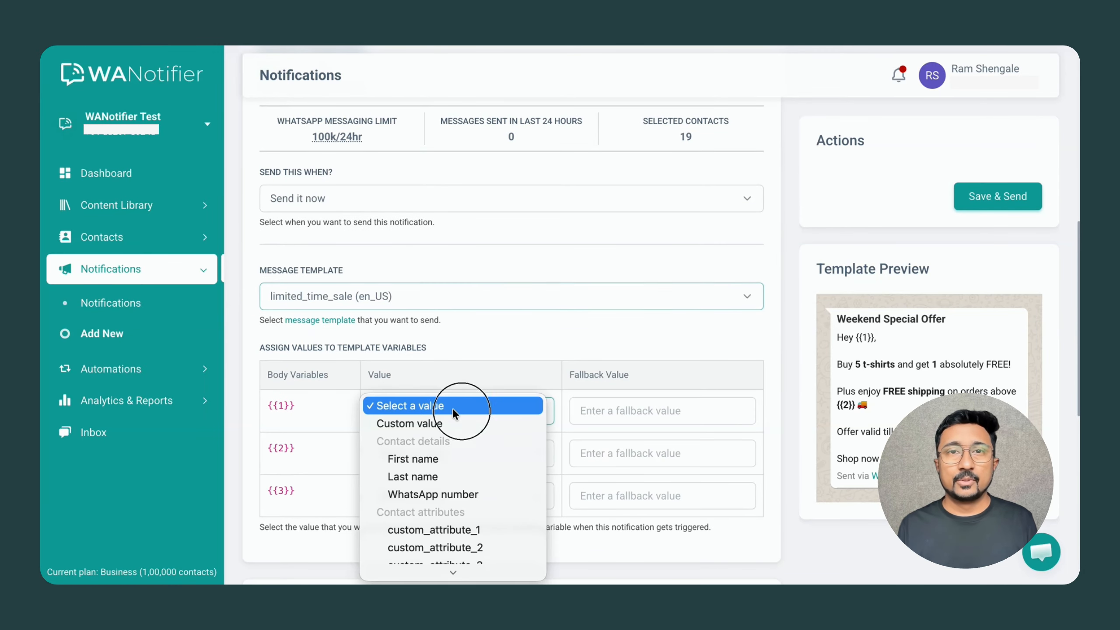
{"action": "left_click", "coordinate": [416, 460]}
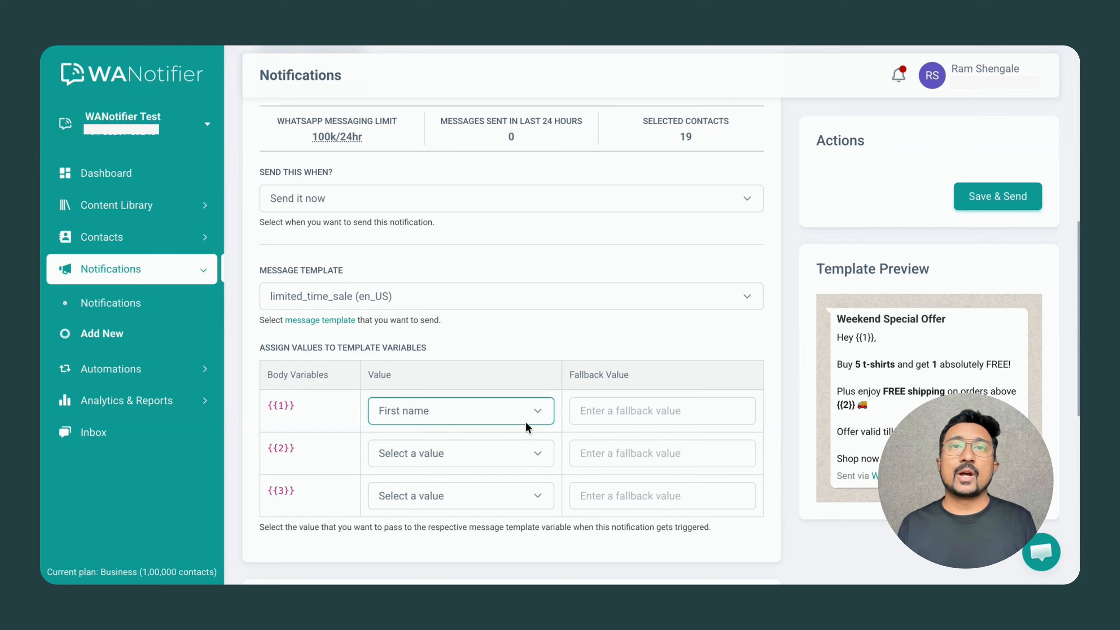
{"action": "left_click", "coordinate": [595, 414]}
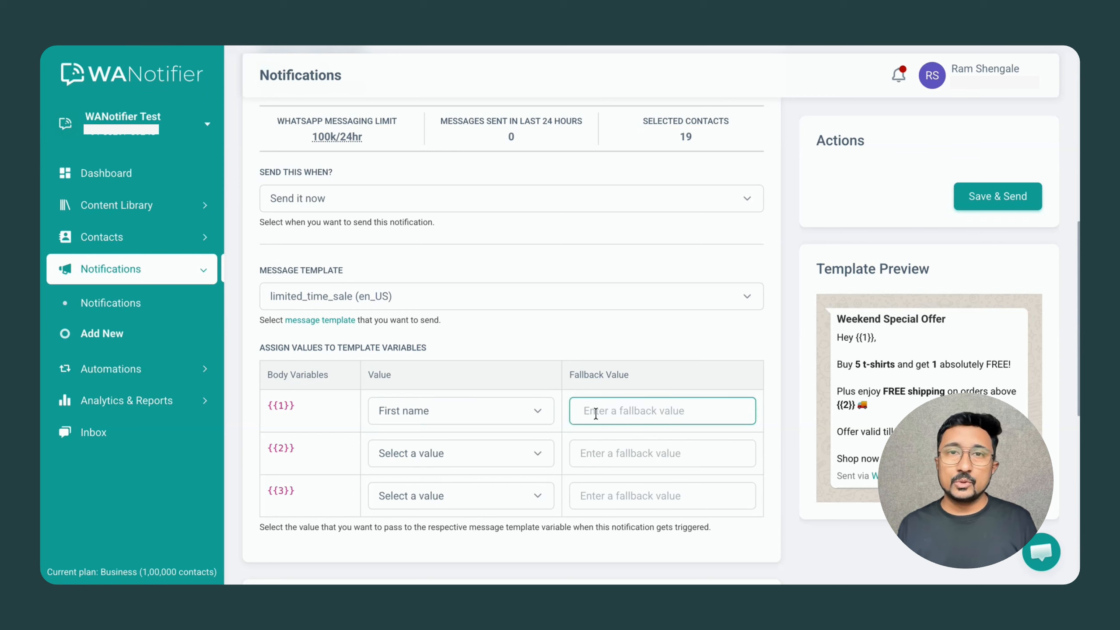
{"action": "type", "text": "there"}
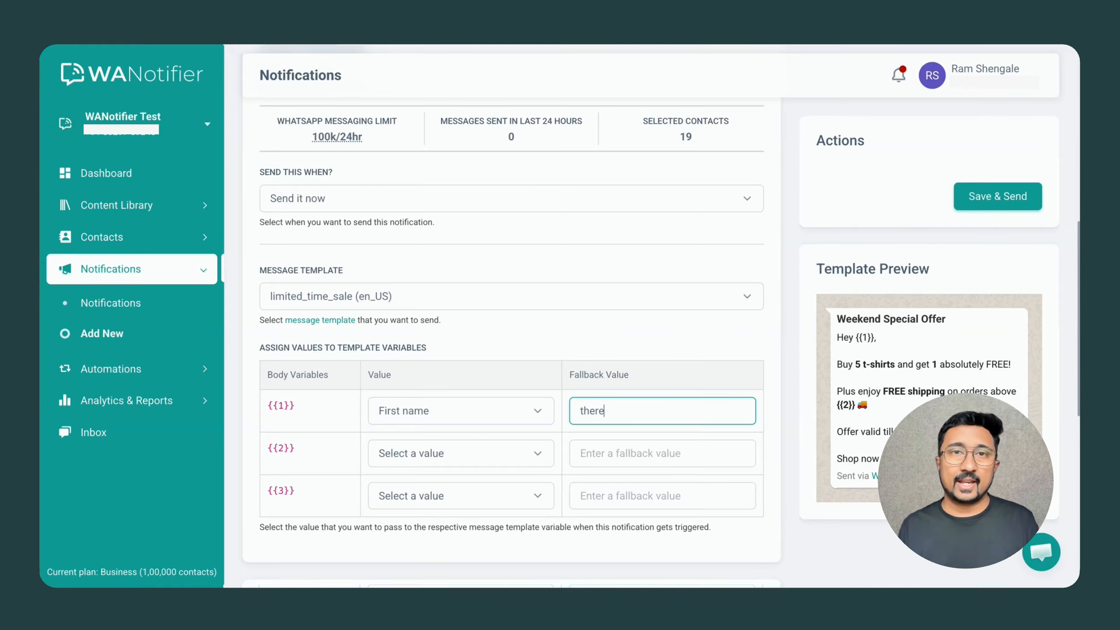
{"action": "left_click", "coordinate": [563, 427]}
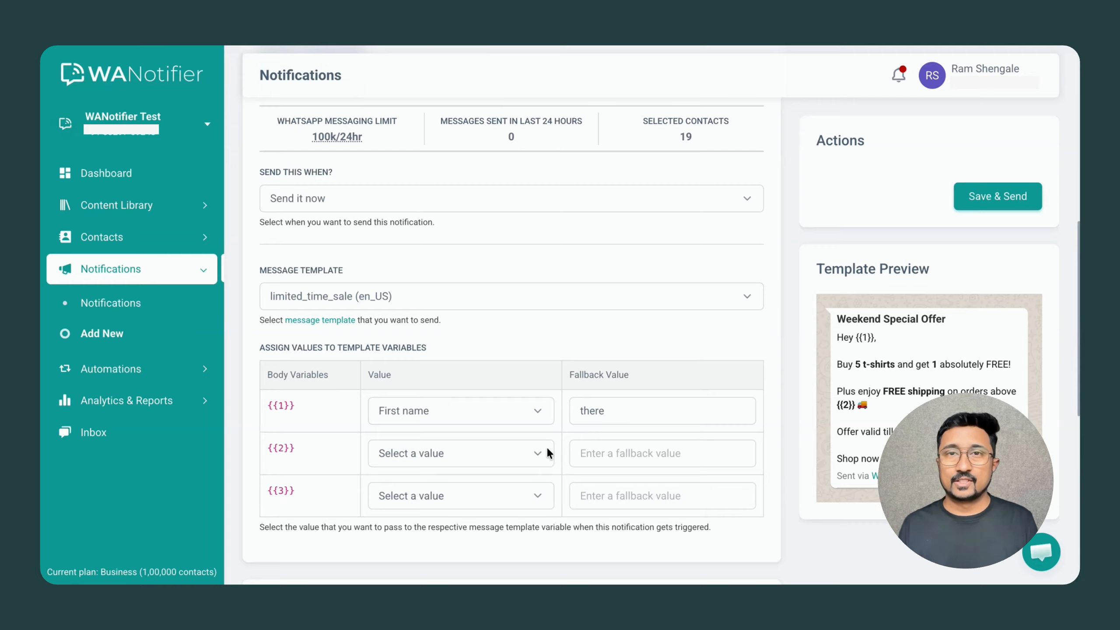
Assign the custom value ₹2000 to body variable {{2}}.
{"action": "left_click", "coordinate": [484, 448]}
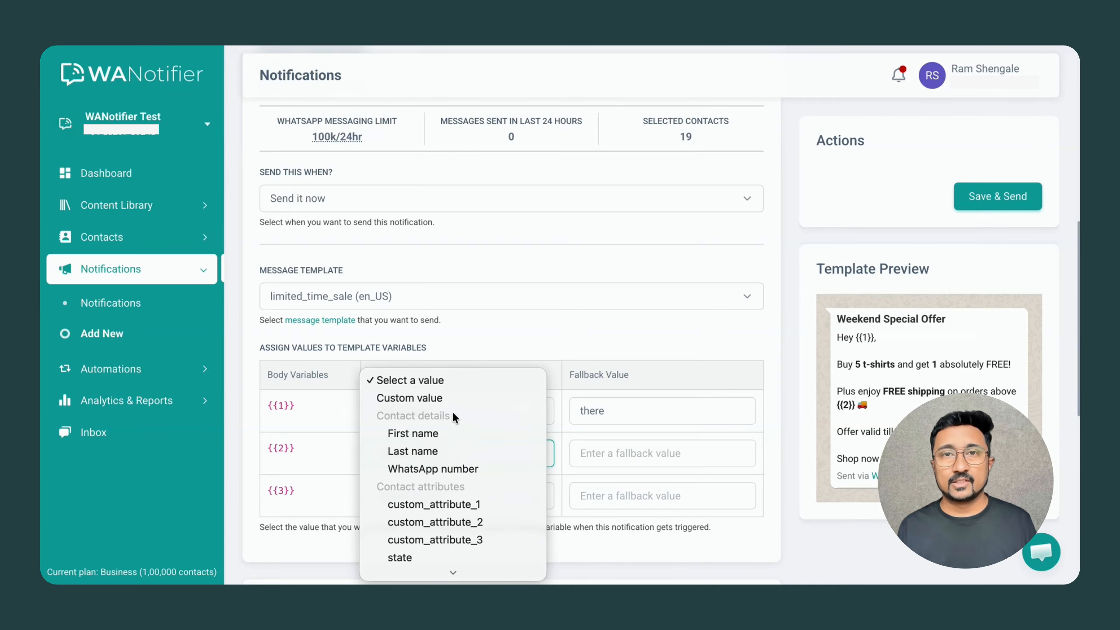
{"action": "left_click", "coordinate": [442, 395]}
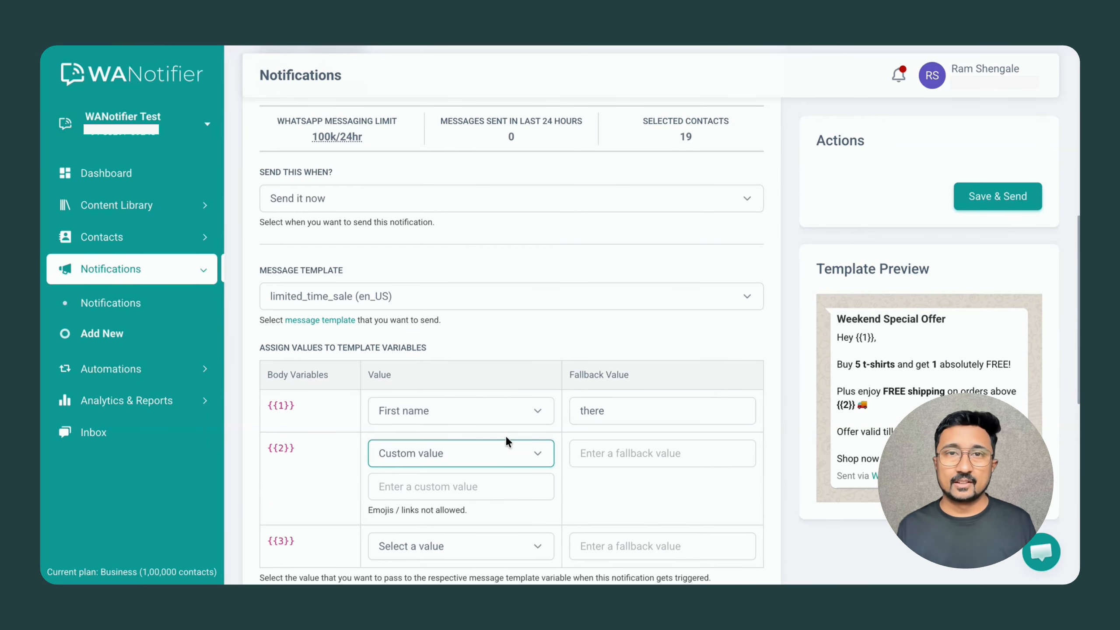
{"action": "left_click", "coordinate": [458, 485]}
{"action": "type", "text": "₹2000"}
Assign the contact attribute custom_attribute_1 to body variable {{3}}.
{"action": "scroll", "coordinate": [488, 501], "scroll_direction": "down", "scroll_amount": 1}
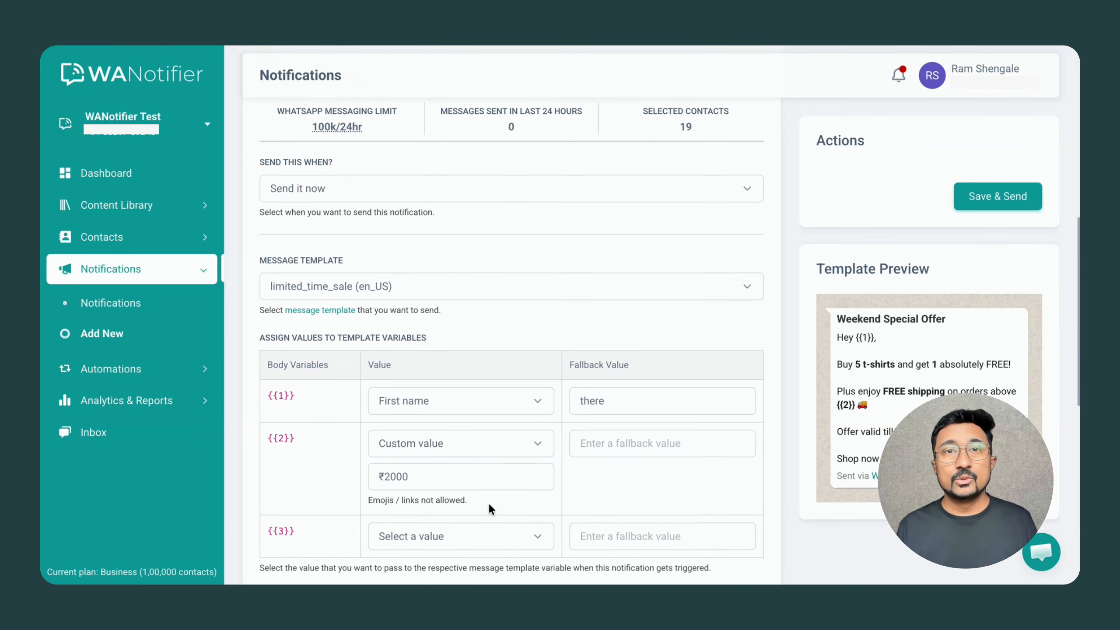
{"action": "left_click", "coordinate": [488, 502]}
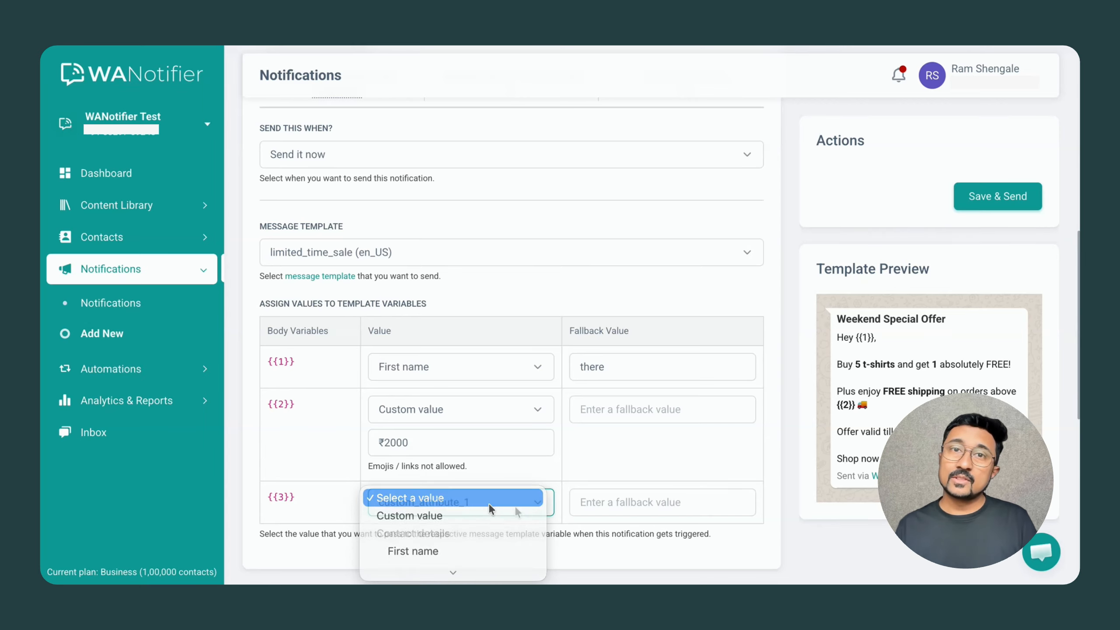
{"action": "scroll", "coordinate": [514, 506], "scroll_direction": "down", "scroll_amount": 1}
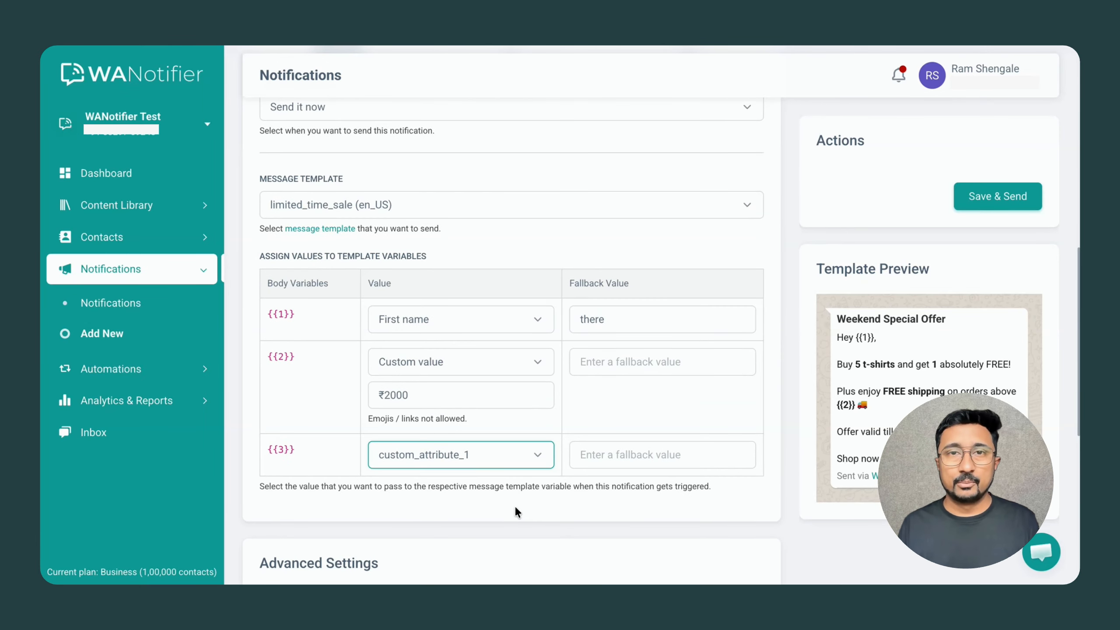
Review the notification's advanced settings for retries, unsubscribing, tagging and delivery reports.
{"action": "scroll", "coordinate": [542, 512], "scroll_direction": "down", "scroll_amount": 5}
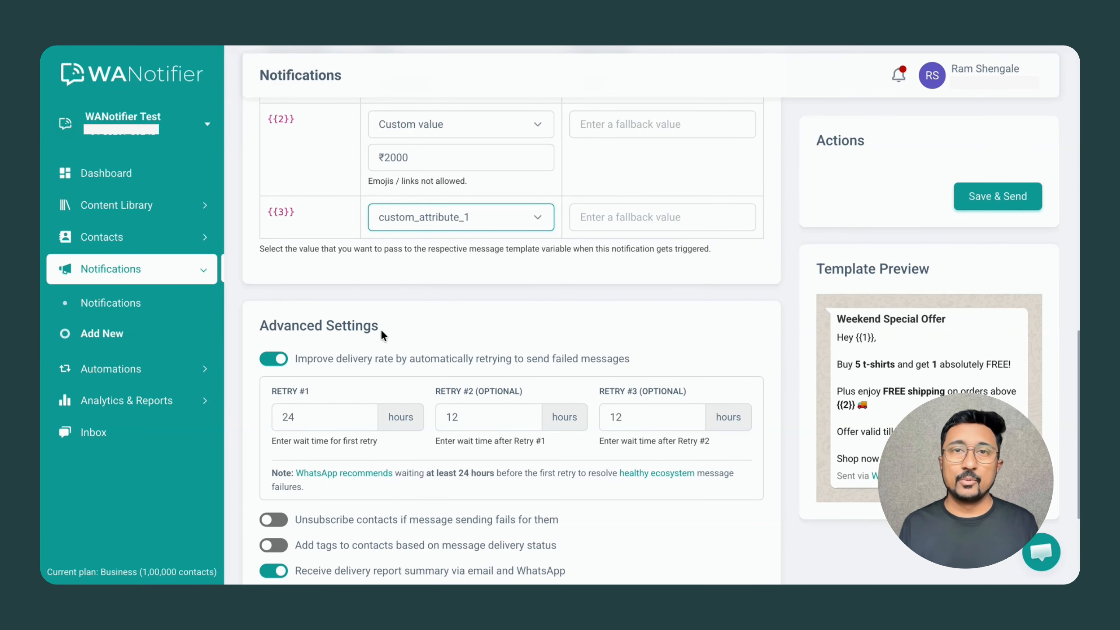
{"action": "scroll", "coordinate": [382, 332], "scroll_direction": "down", "scroll_amount": 3}
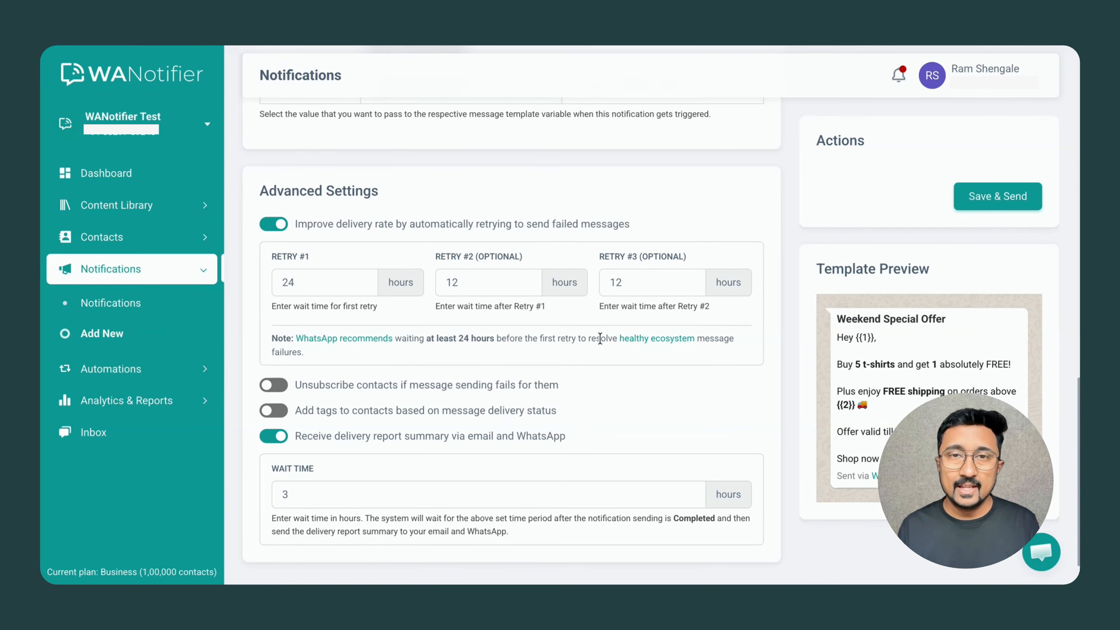